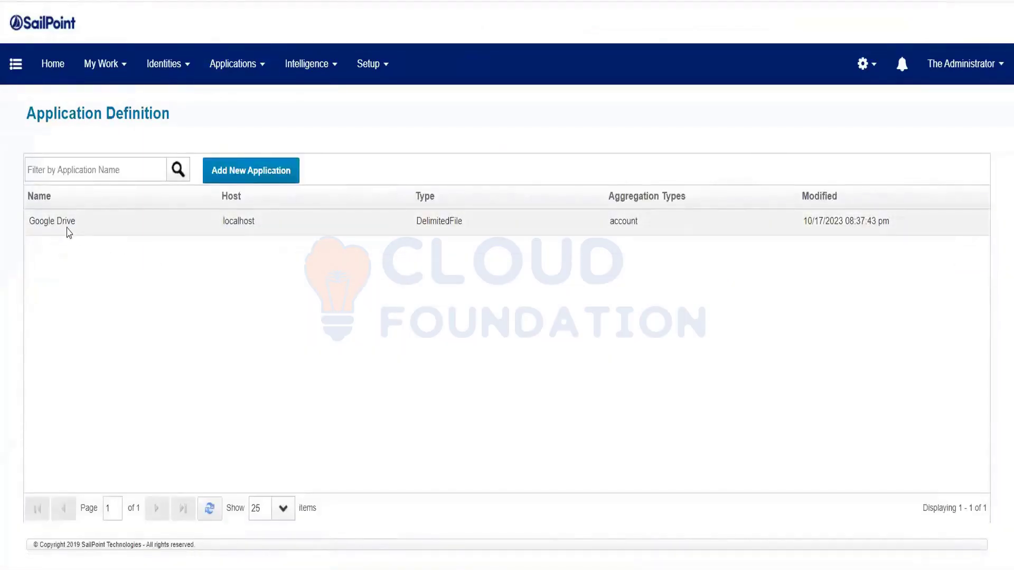
# Step: Try to delete the Google Drive application from the Application Definition list, confirming the deletion
pyautogui.rightClick(68, 232)
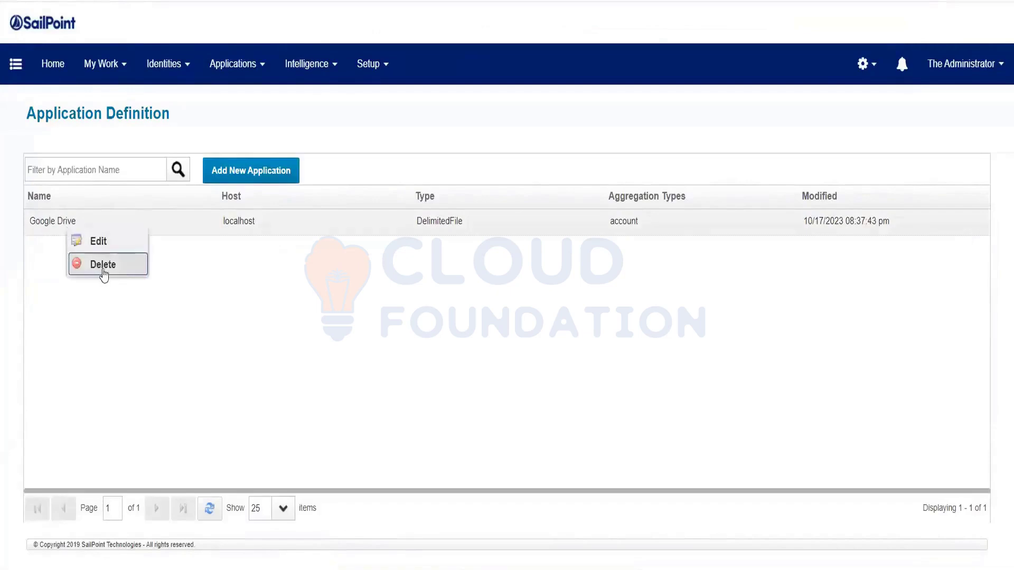
pyautogui.press('Return')
pyautogui.click(475, 320)
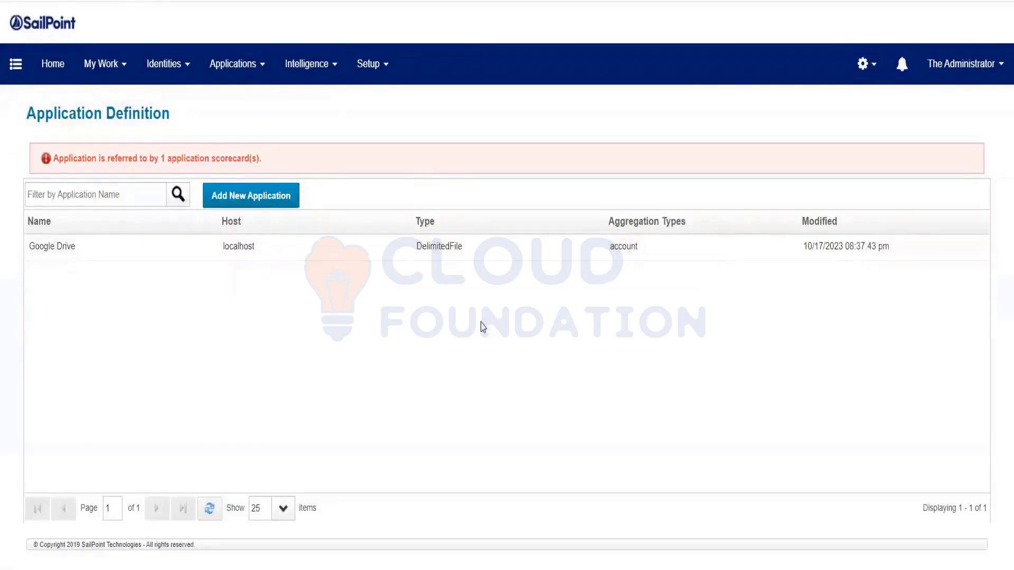
# Step: Open the Object Browser in a duplicate browser tab and list the objects of type Application
pyautogui.rightClick(87, 0)
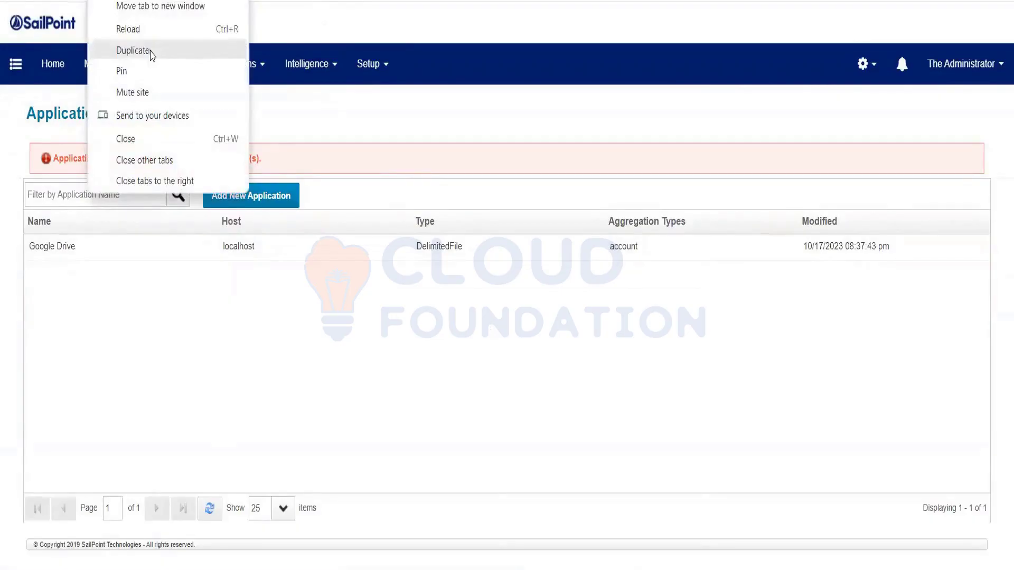
pyautogui.click(150, 51)
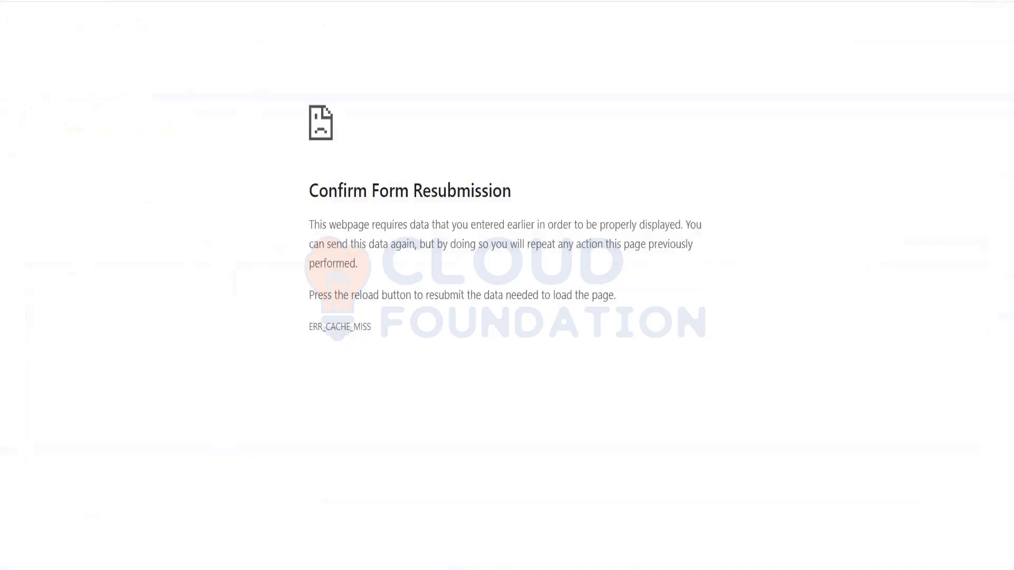
pyautogui.hotkey('ctrl', 'l')
pyautogui.press('Return')
pyautogui.write('appli')
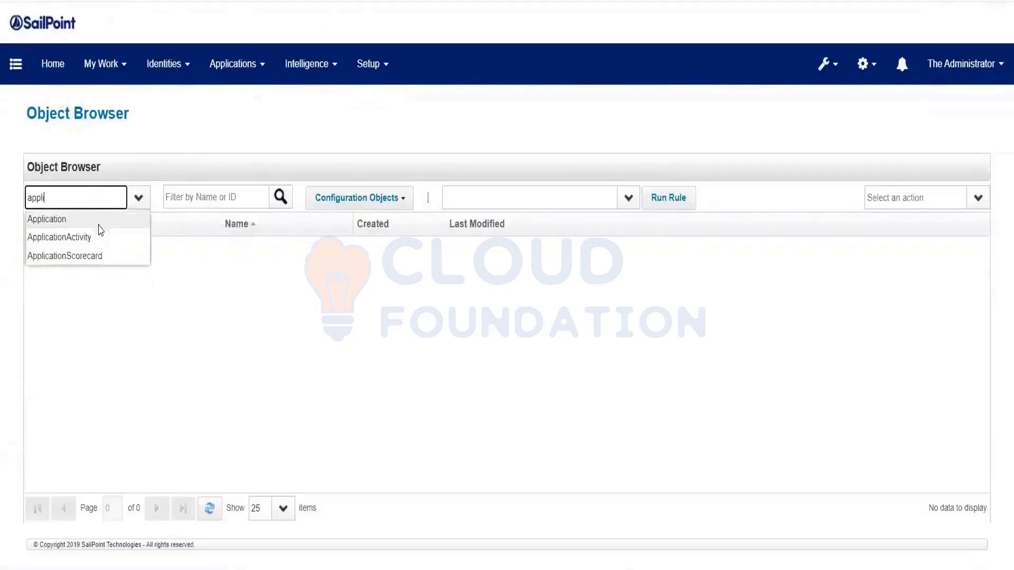
pyautogui.click(98, 225)
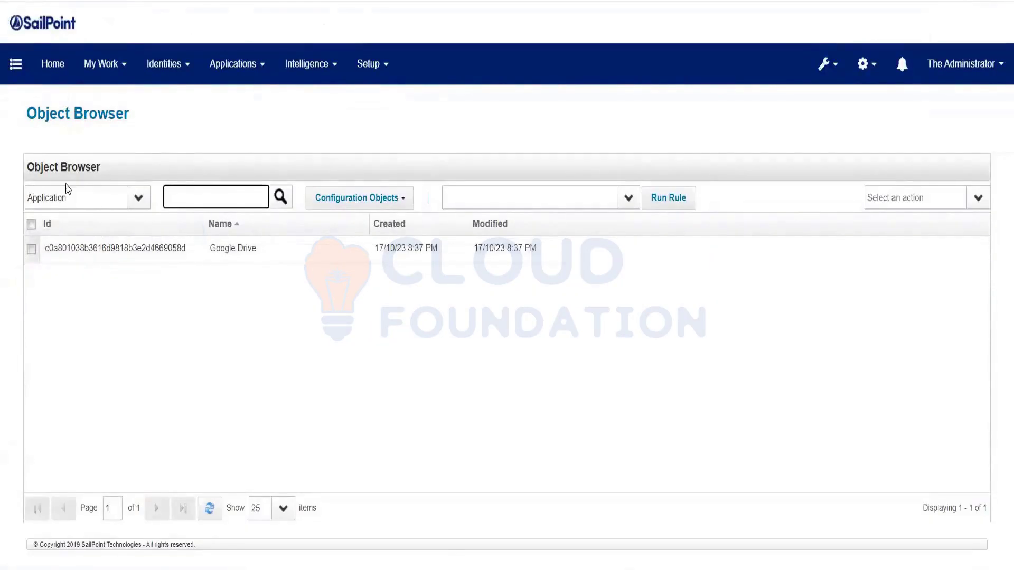
# Step: Delete the Google Drive application object from the Object Browser and confirm the deletion
pyautogui.click(32, 249)
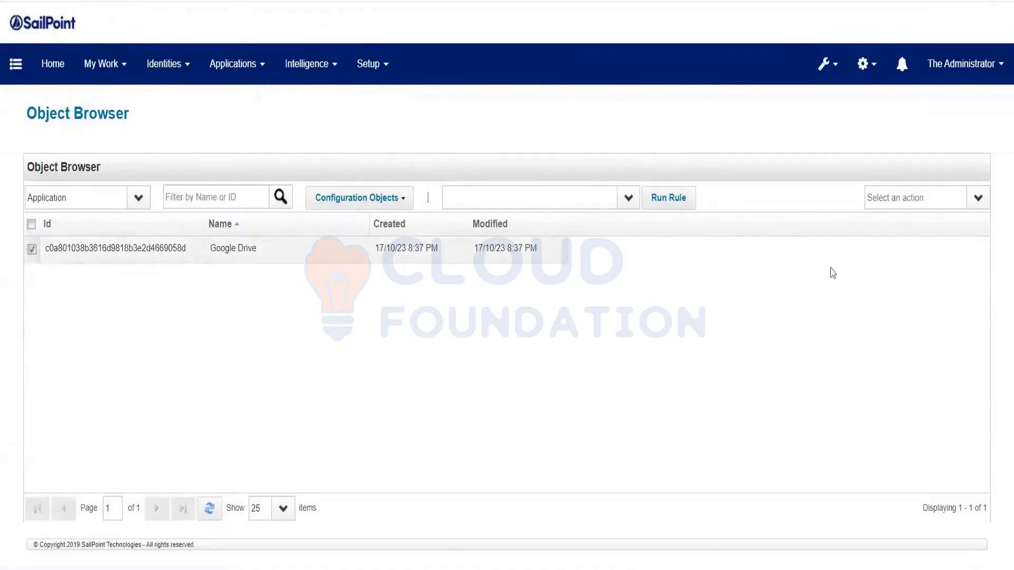
pyautogui.click(980, 198)
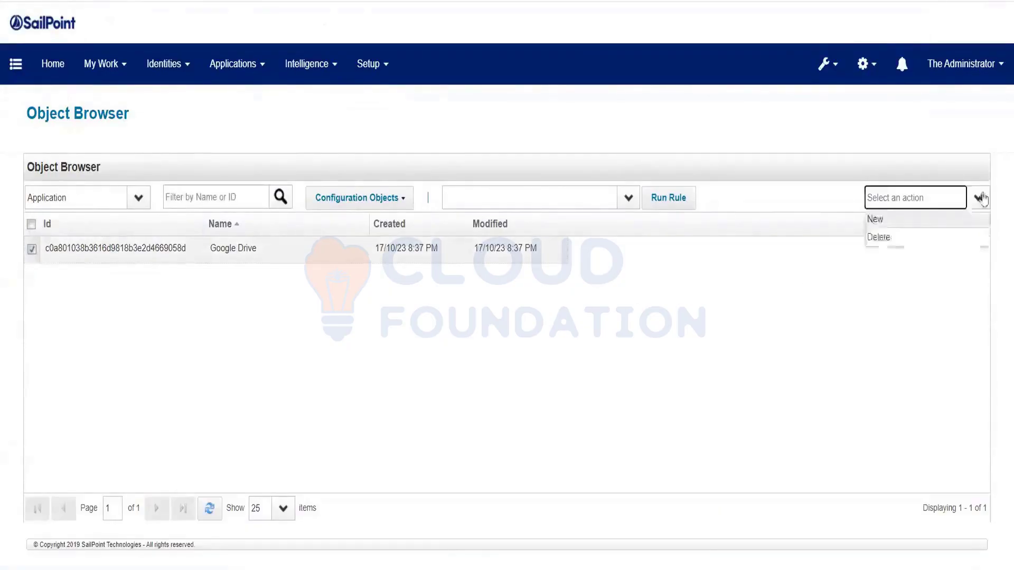
pyautogui.click(886, 238)
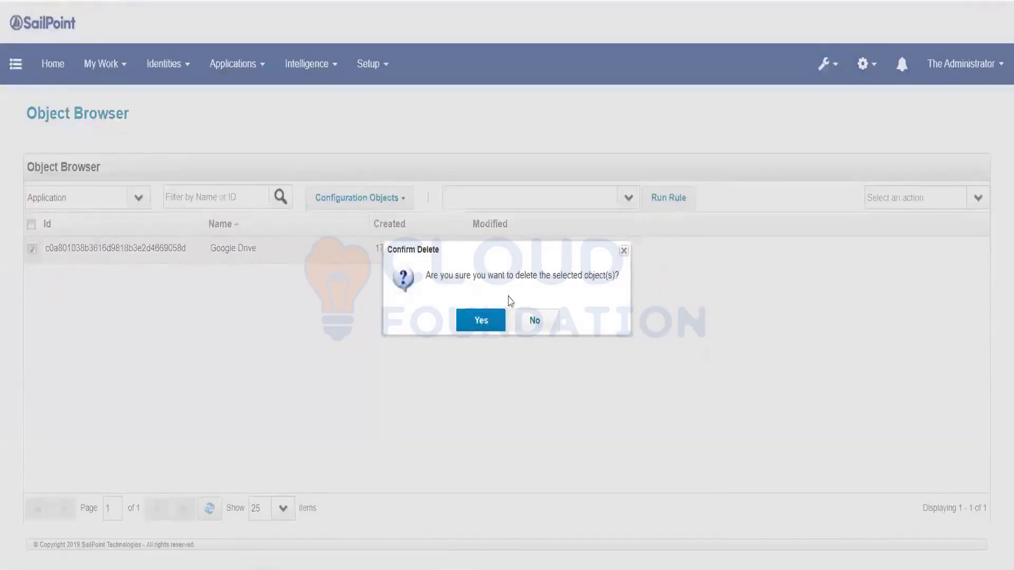
pyautogui.click(483, 321)
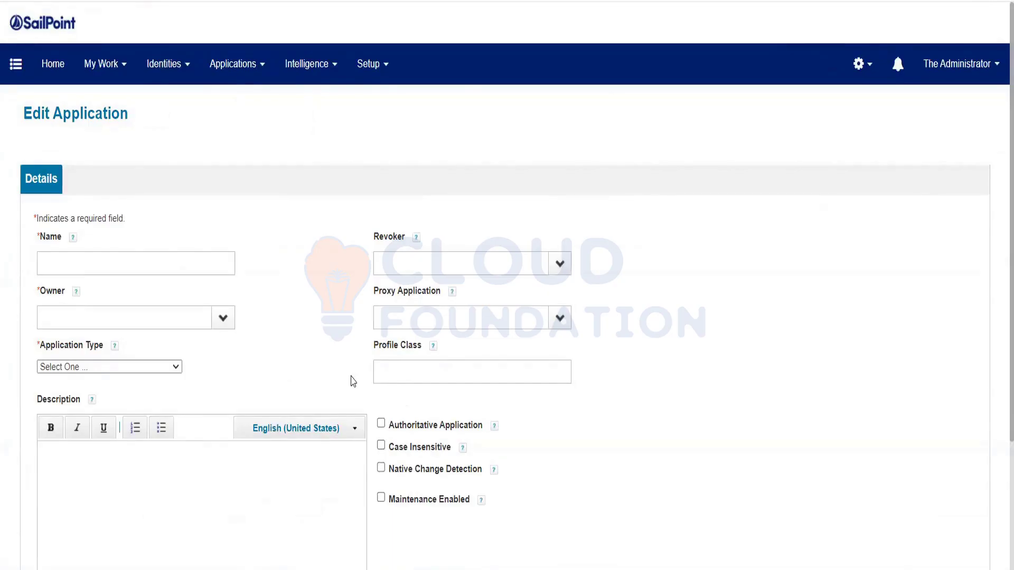
# Step: Name the new application "HR Application - FT Employee" and set its owner to The Administrator
pyautogui.click(148, 266)
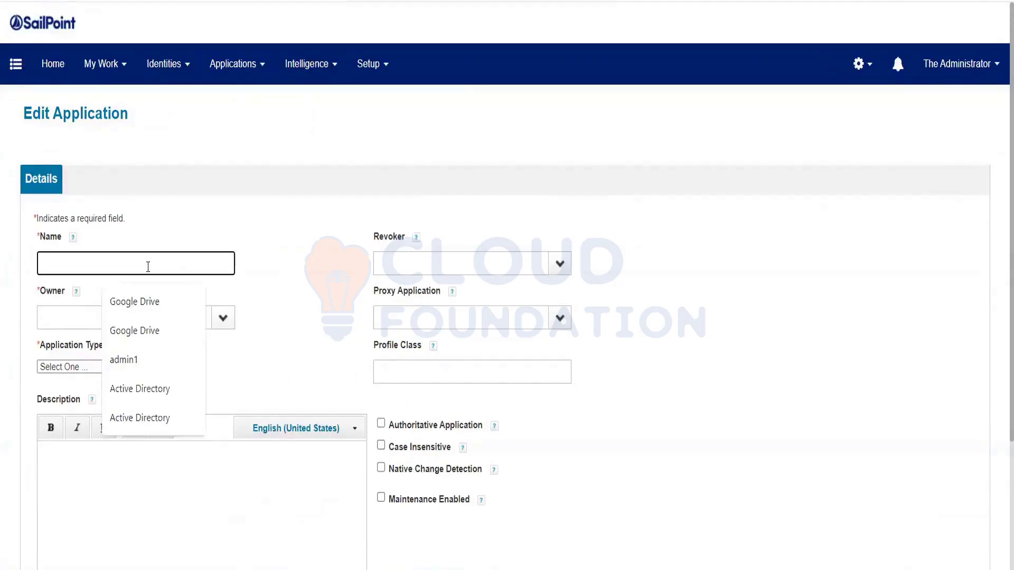
pyautogui.write('H')
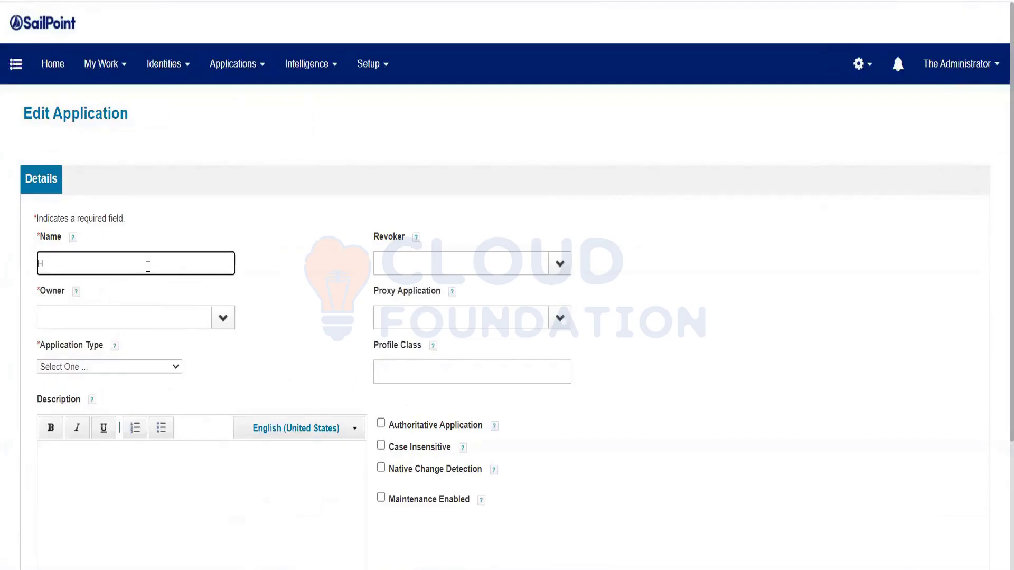
pyautogui.write('R Application')
pyautogui.write('- FT Employee')
pyautogui.click(222, 318)
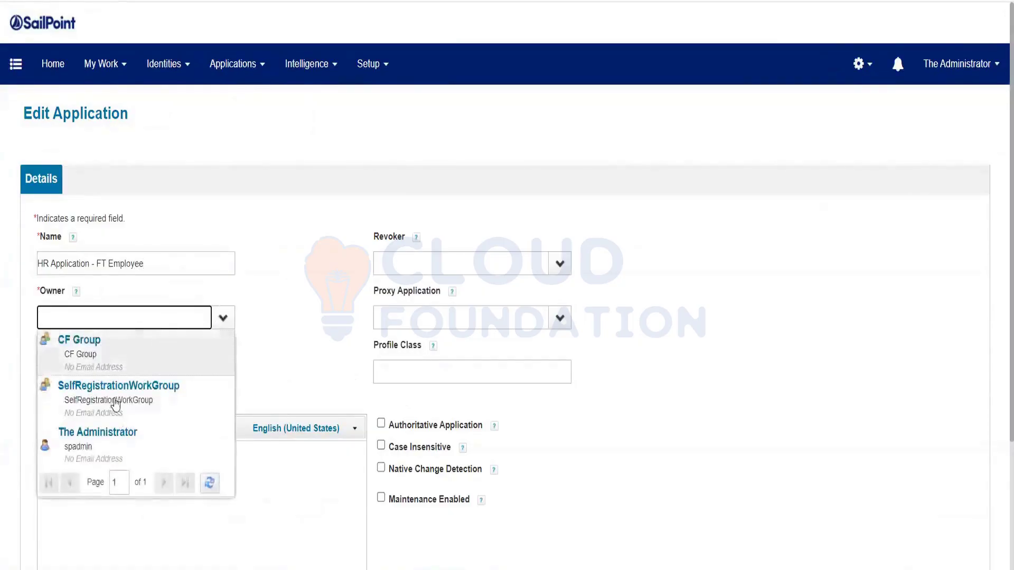
pyautogui.click(115, 434)
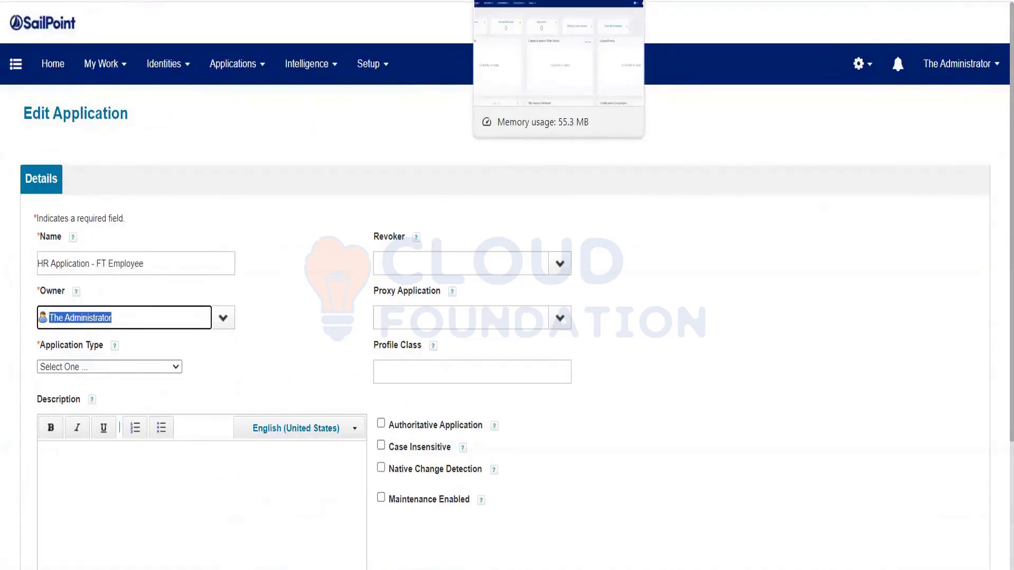
pyautogui.click(234, 195)
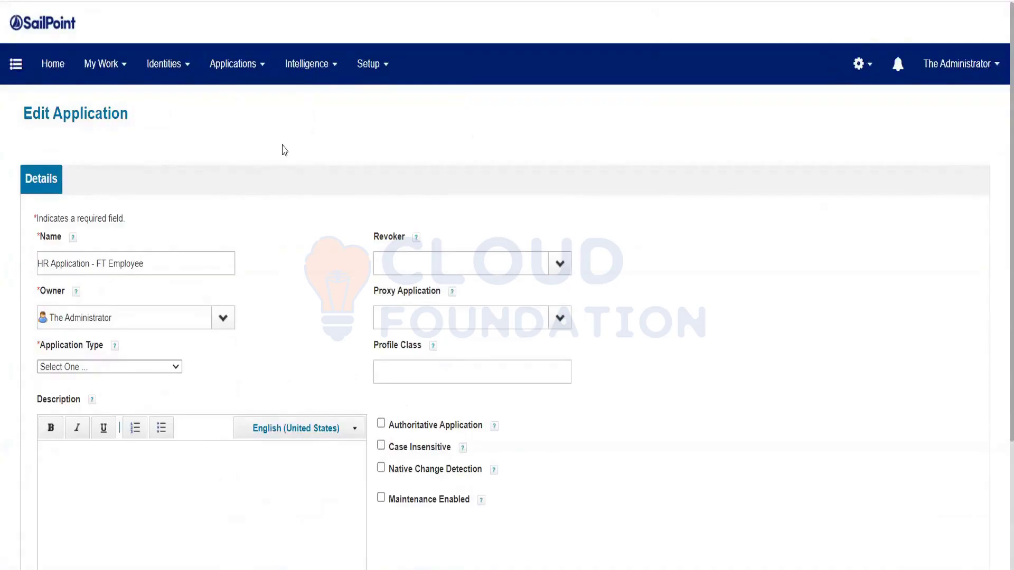
# Step: Look through the available application types for the new HR application without choosing one
pyautogui.click(71, 368)
pyautogui.scroll(-1, 92, 140)
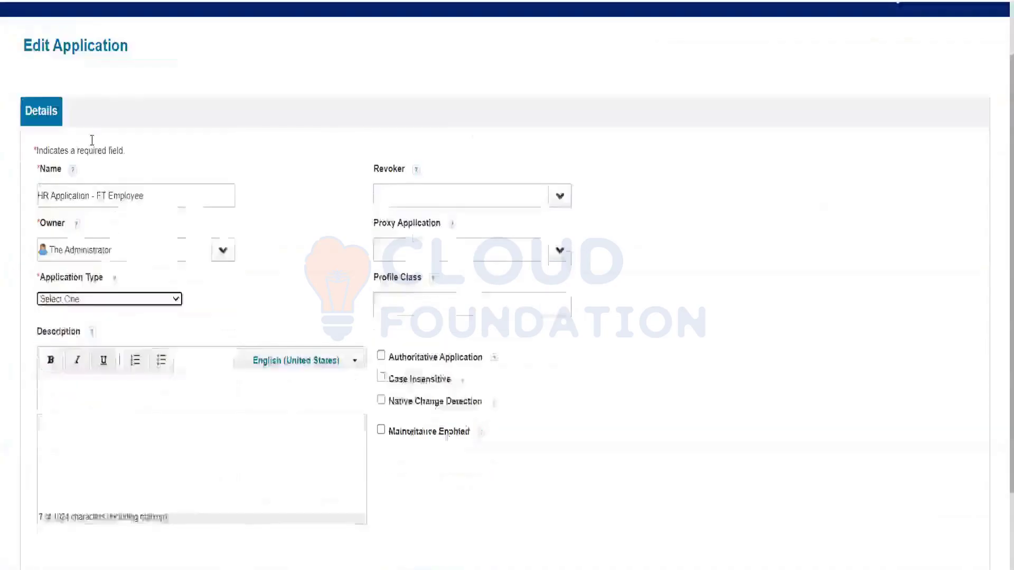
pyautogui.click(104, 200)
pyautogui.click(105, 200)
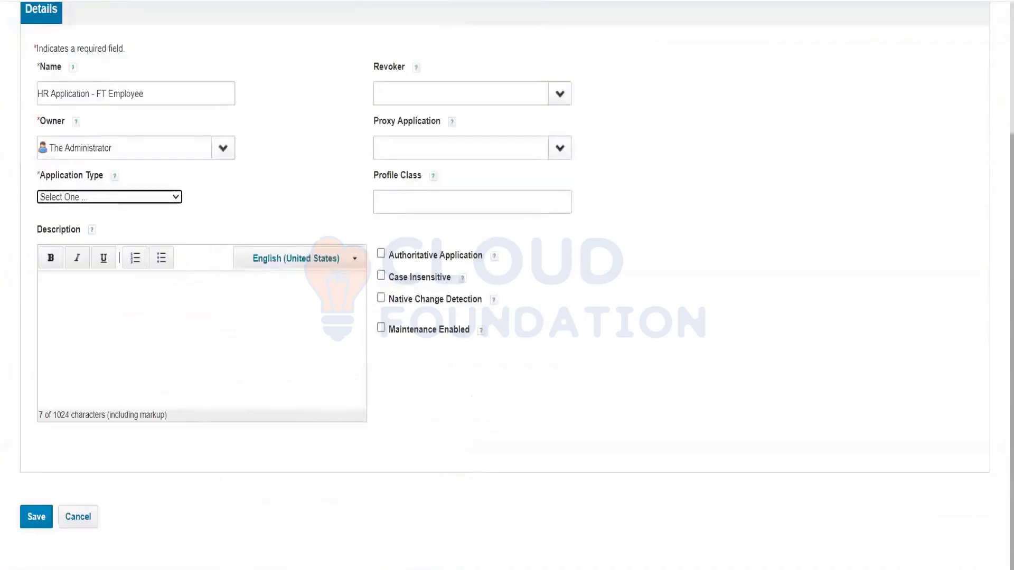
pyautogui.click(158, 196)
pyautogui.moveTo(182, 235); pyautogui.dragTo(181, 445)
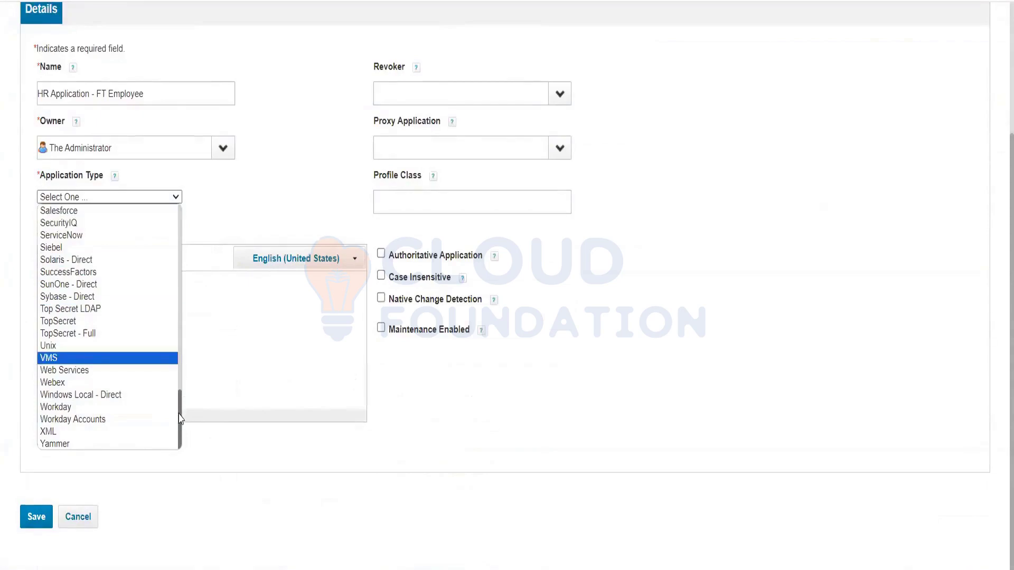
pyautogui.scroll(3, 97, 422)
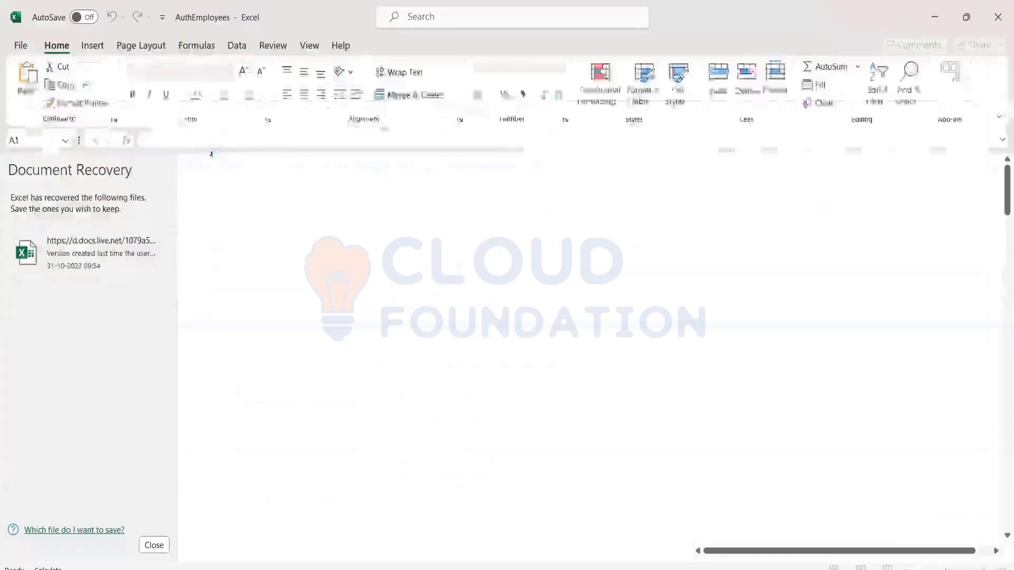
# Step: Dismiss the document recovery pane in Excel, review the AuthEmployees sheet's employee data, and return to the SailPoint application form
pyautogui.click(154, 544)
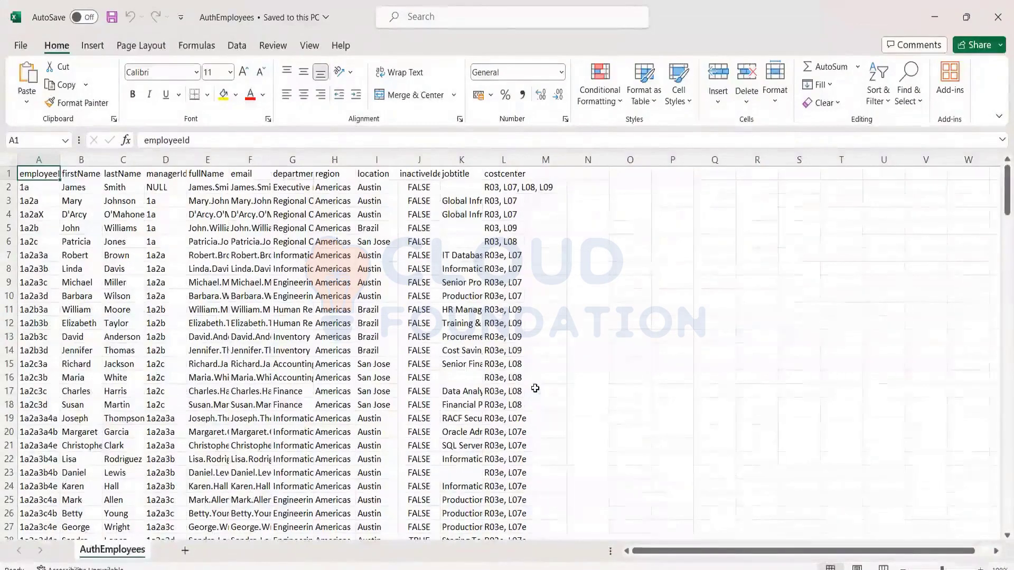
pyautogui.hotkey('alt', 'Tab')
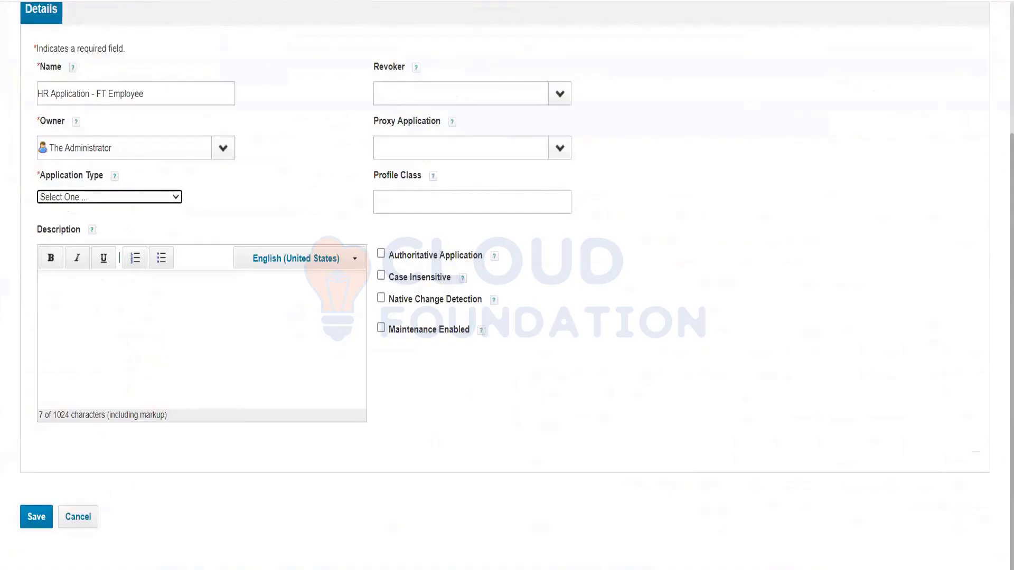
# Step: Set the application type of the HR application to DelimitedFile
pyautogui.click(87, 199)
pyautogui.press('d')
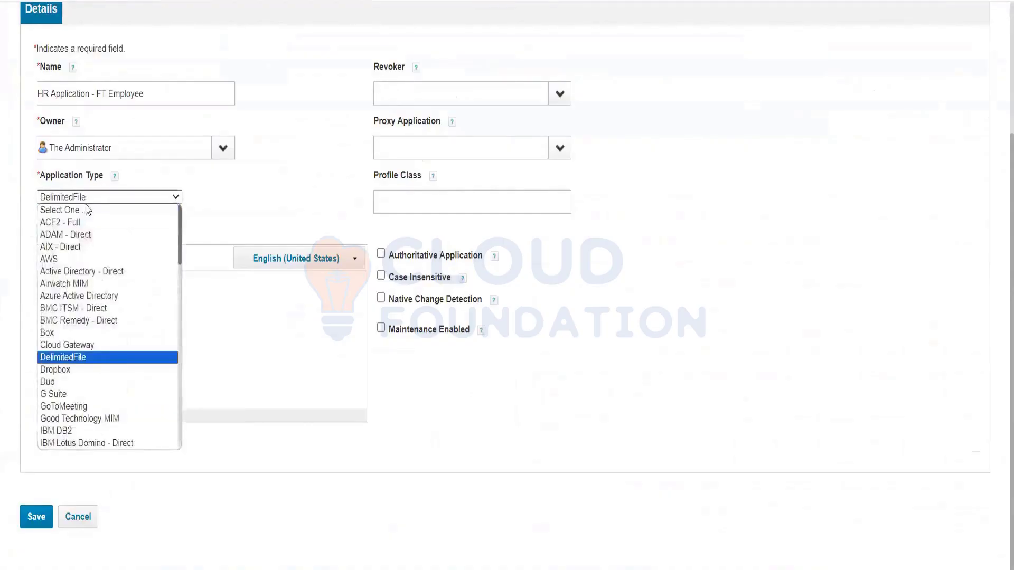
pyautogui.press('Return')
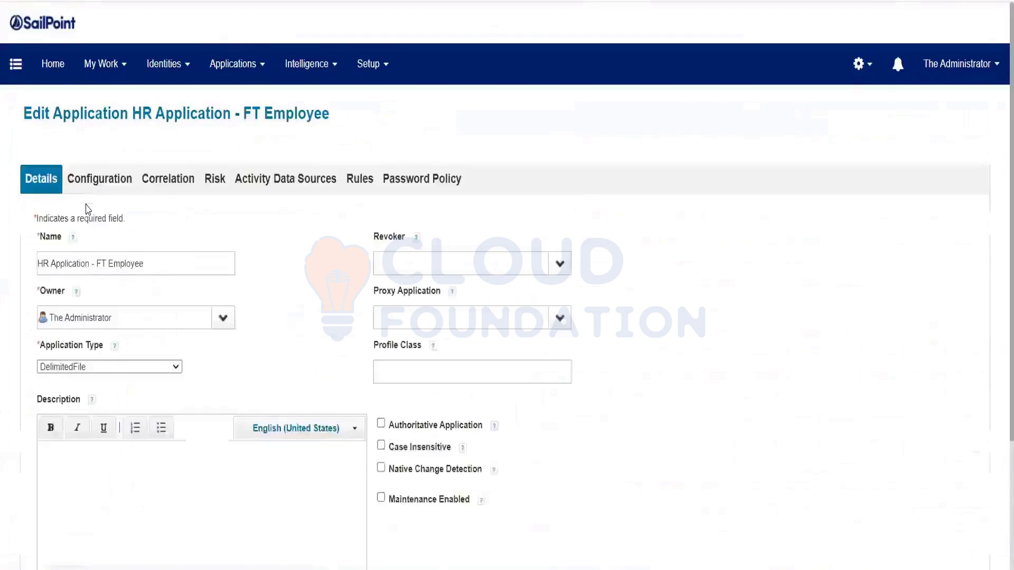
# Step: Review the HR application's Configuration settings and Details fields, including the Profile Class help and the Proxy Application choices
pyautogui.scroll(-3, 265, 381)
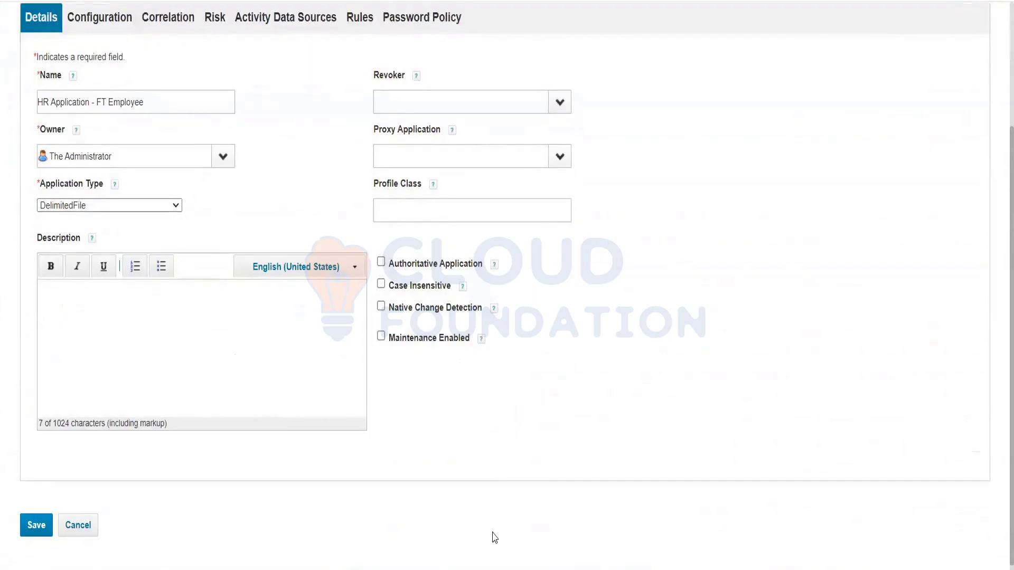
pyautogui.click(107, 23)
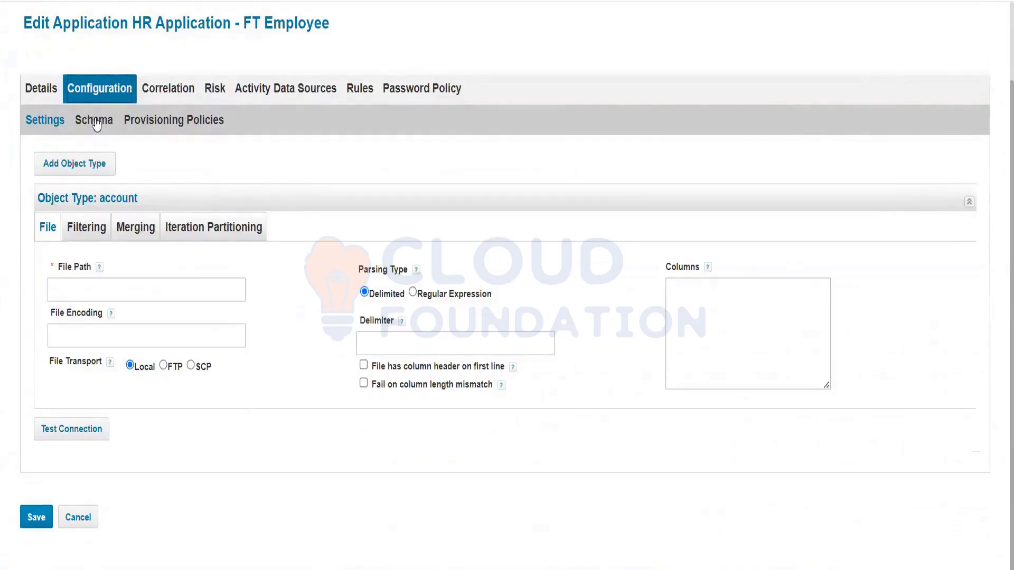
pyautogui.click(41, 91)
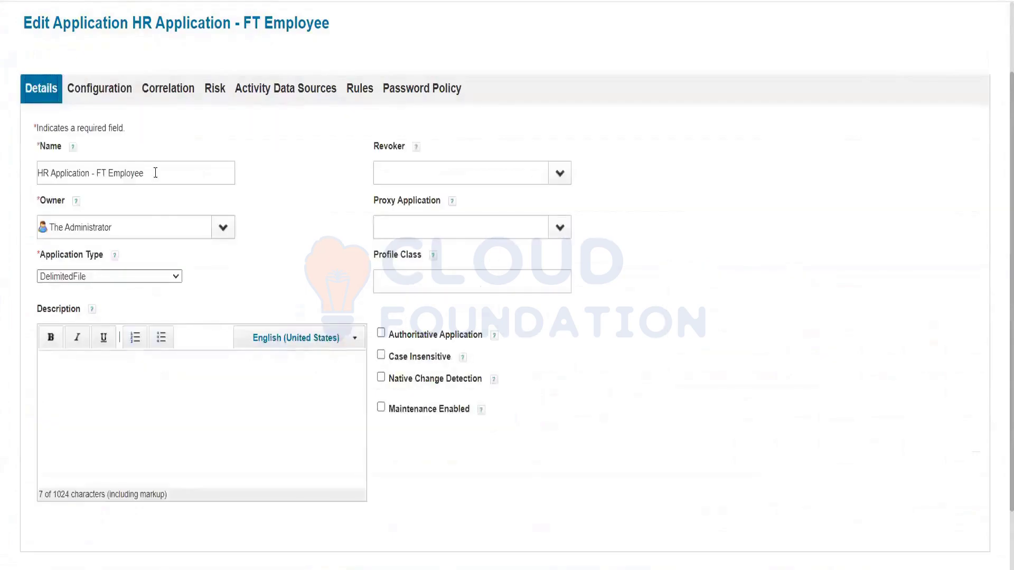
pyautogui.moveTo(154, 173); pyautogui.dragTo(3, 158)
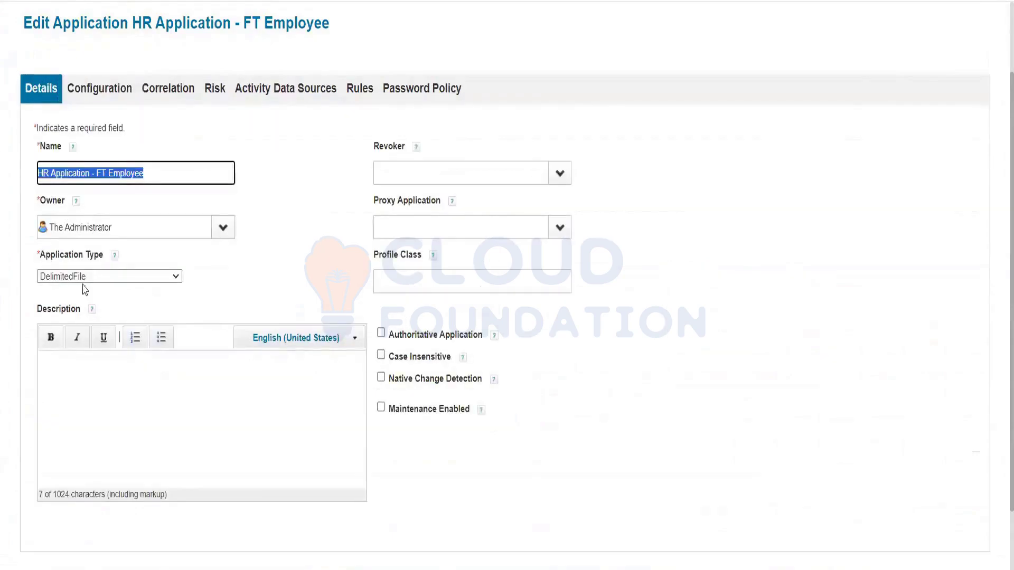
pyautogui.click(125, 406)
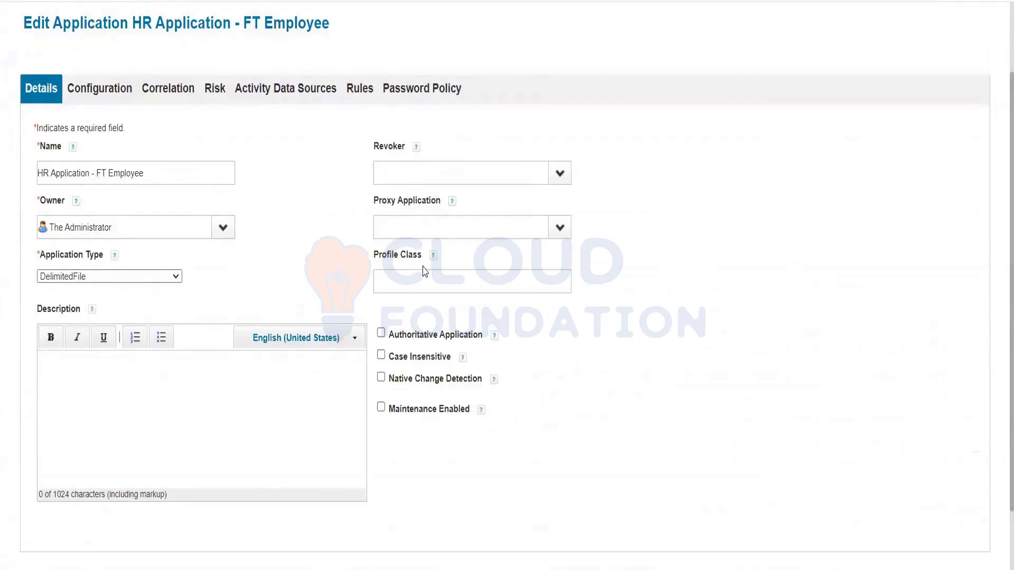
pyautogui.moveTo(432, 256)
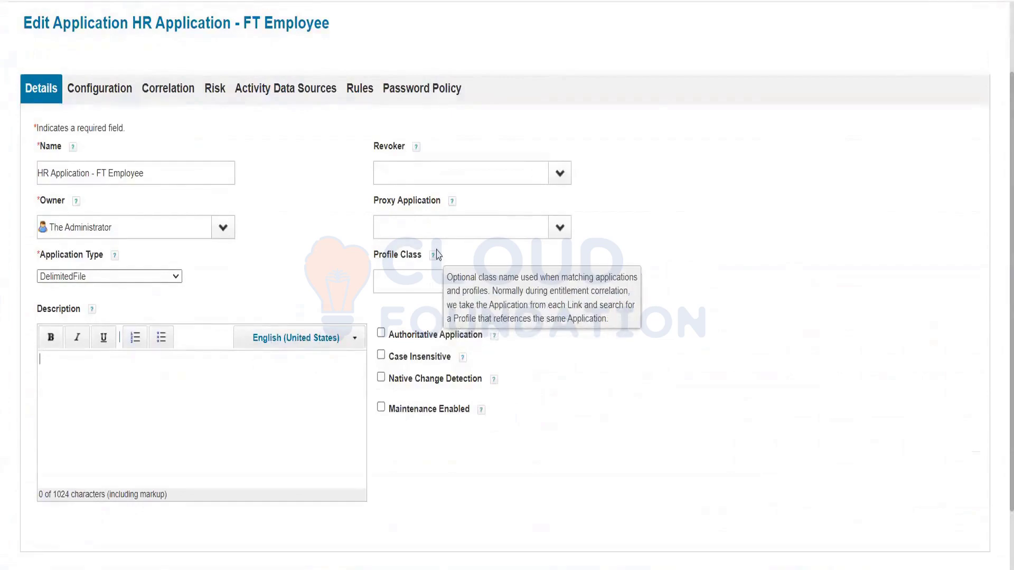
pyautogui.click(568, 233)
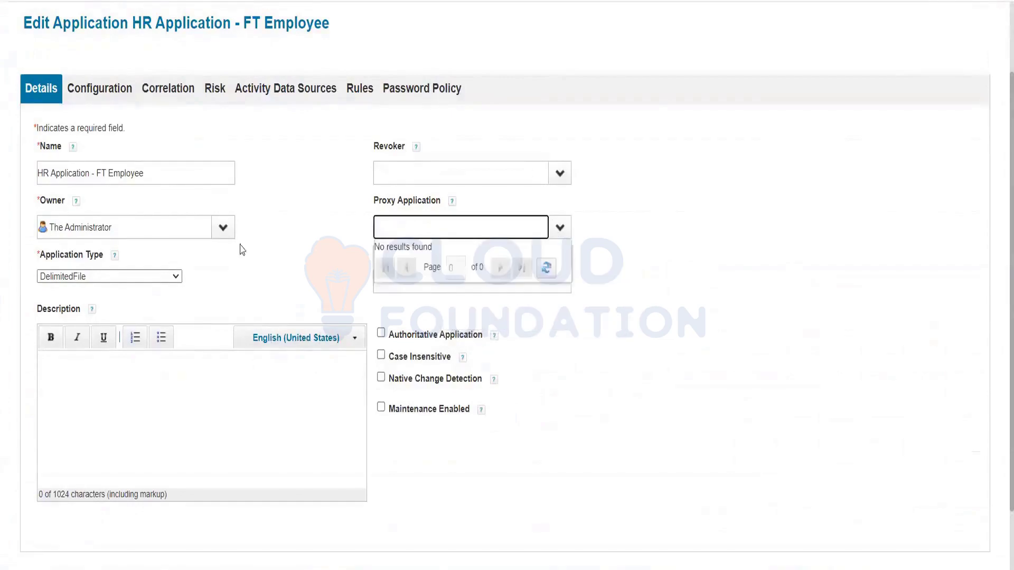
pyautogui.click(652, 257)
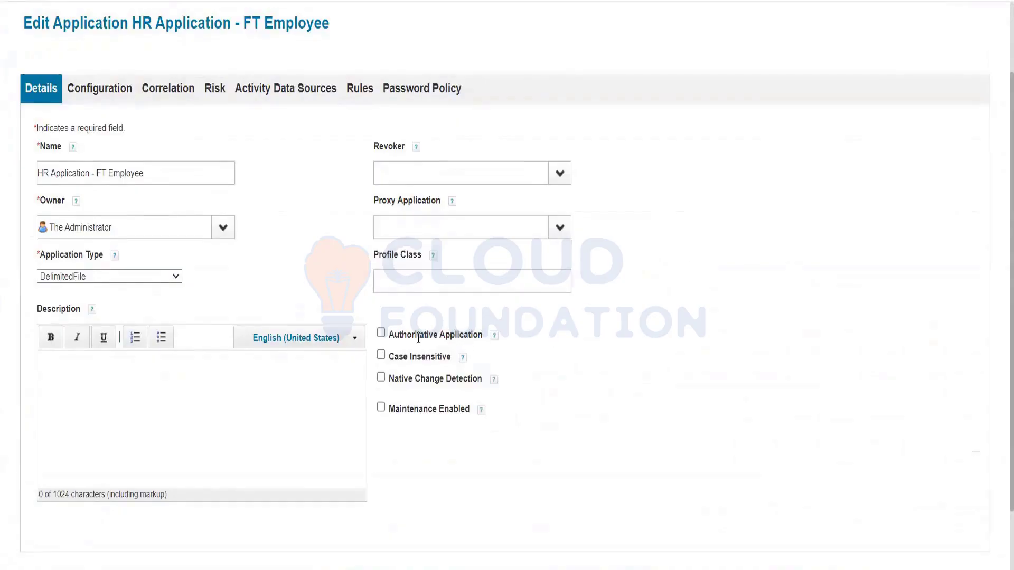
# Step: Mark the HR application as an Authoritative Application in its details
pyautogui.moveTo(395, 335); pyautogui.dragTo(472, 334)
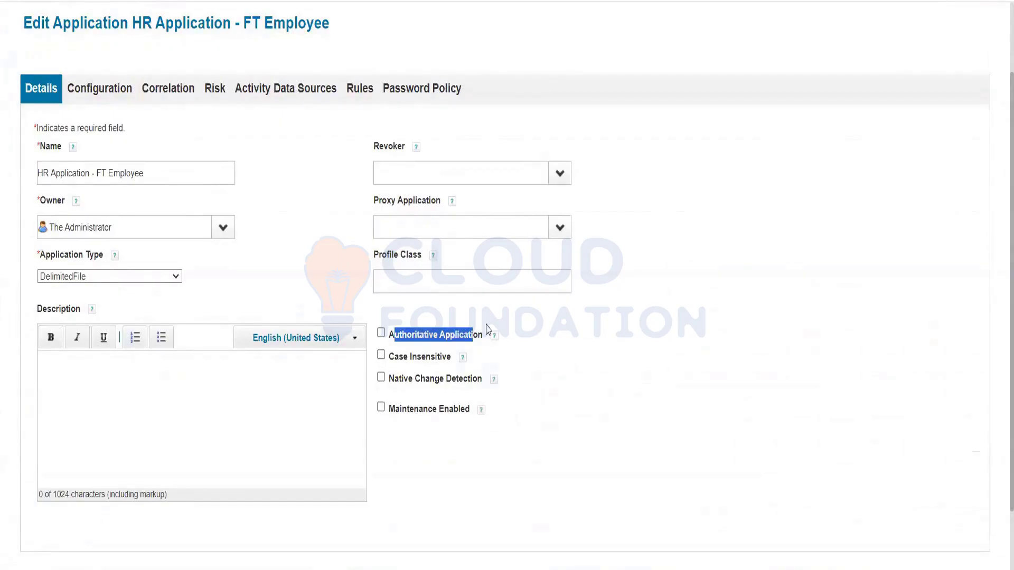
pyautogui.click(381, 333)
pyautogui.click(475, 346)
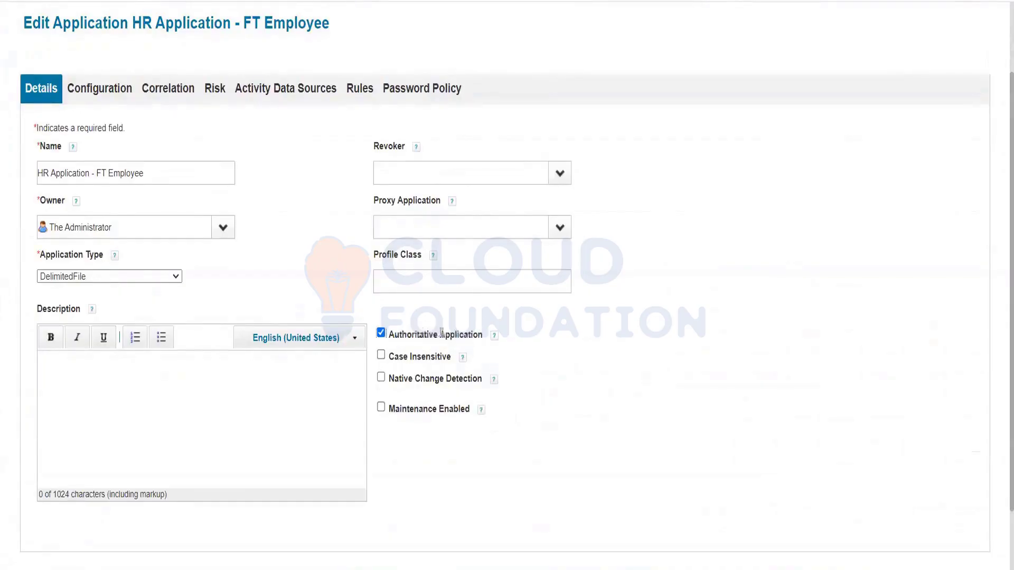
pyautogui.click(381, 336)
# Step: View the provisioning policies in the HR application's configuration
pyautogui.click(104, 97)
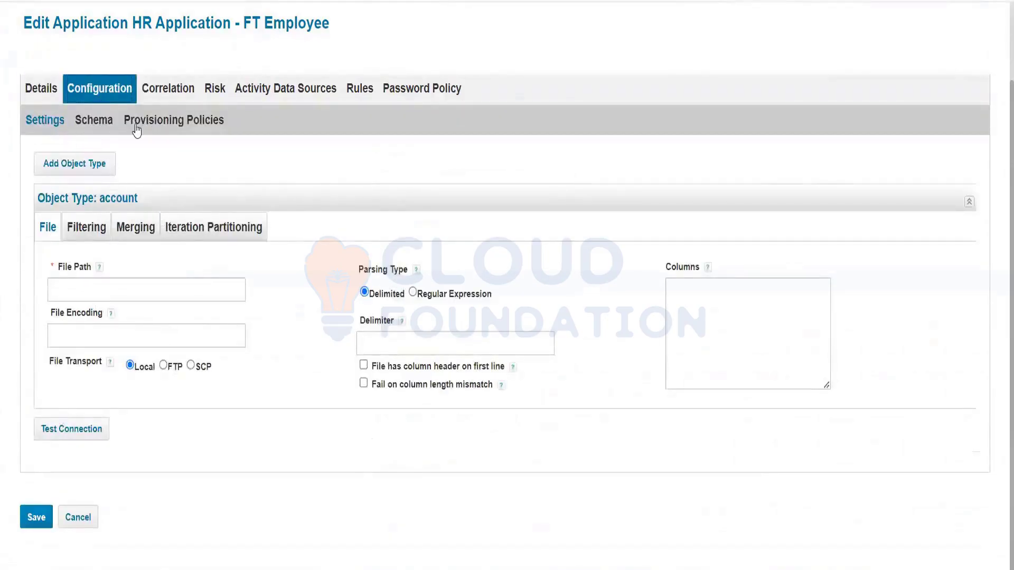
pyautogui.click(173, 126)
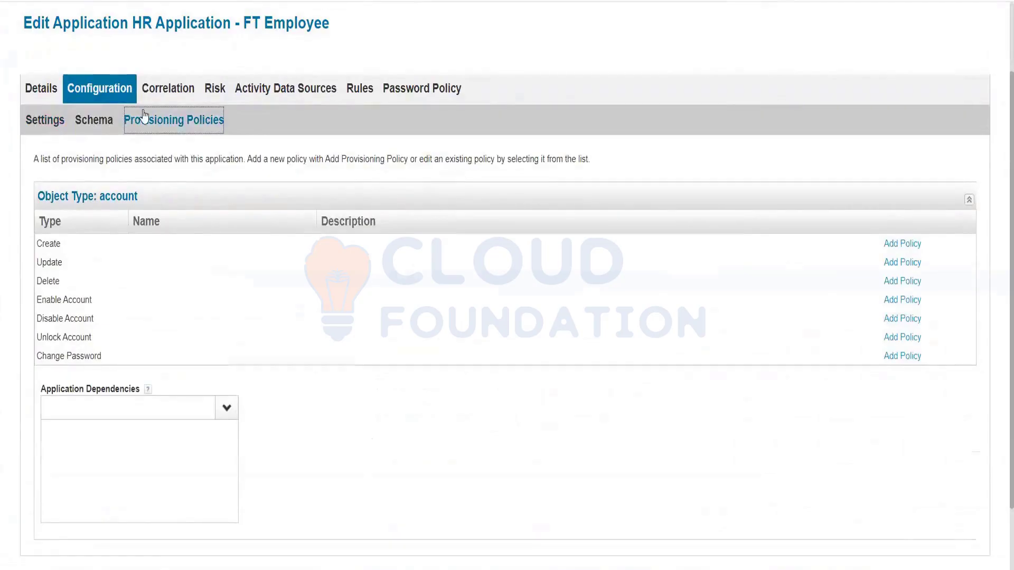
# Step: Set the account file path in the HR application's settings to "C:\AuthEmployees.csv", including the quotation marks
pyautogui.click(51, 120)
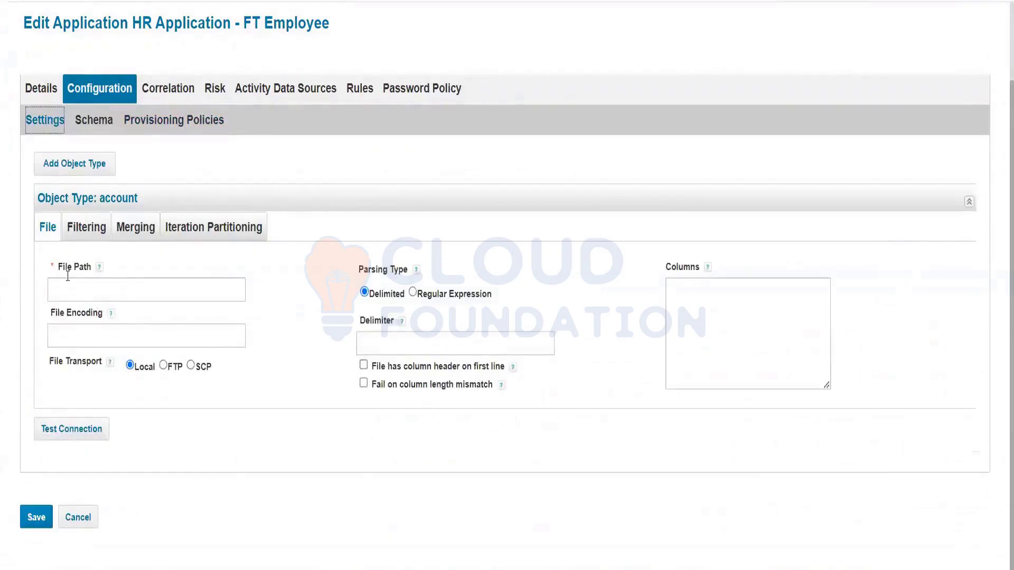
pyautogui.click(67, 280)
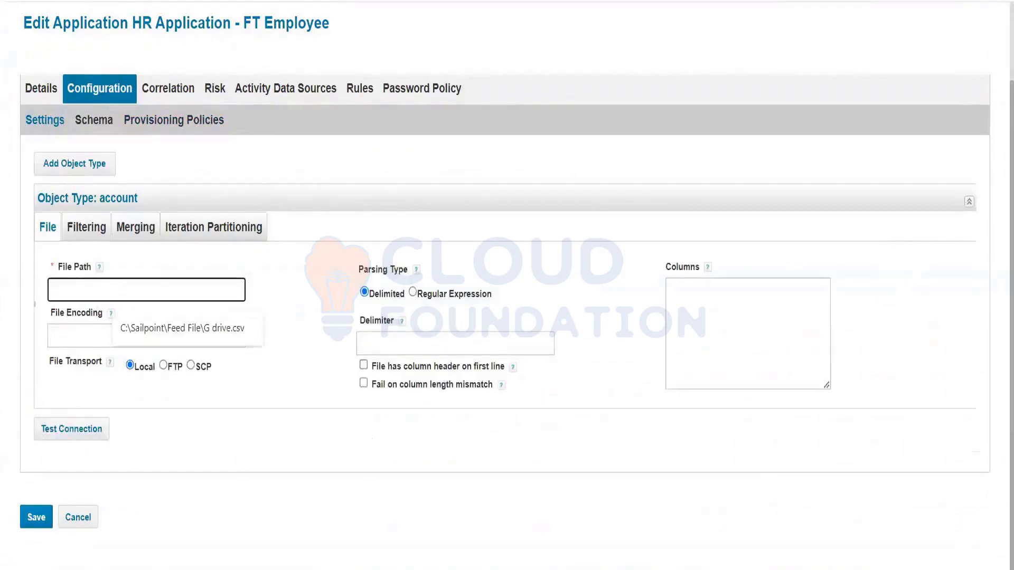
pyautogui.click(56, 332)
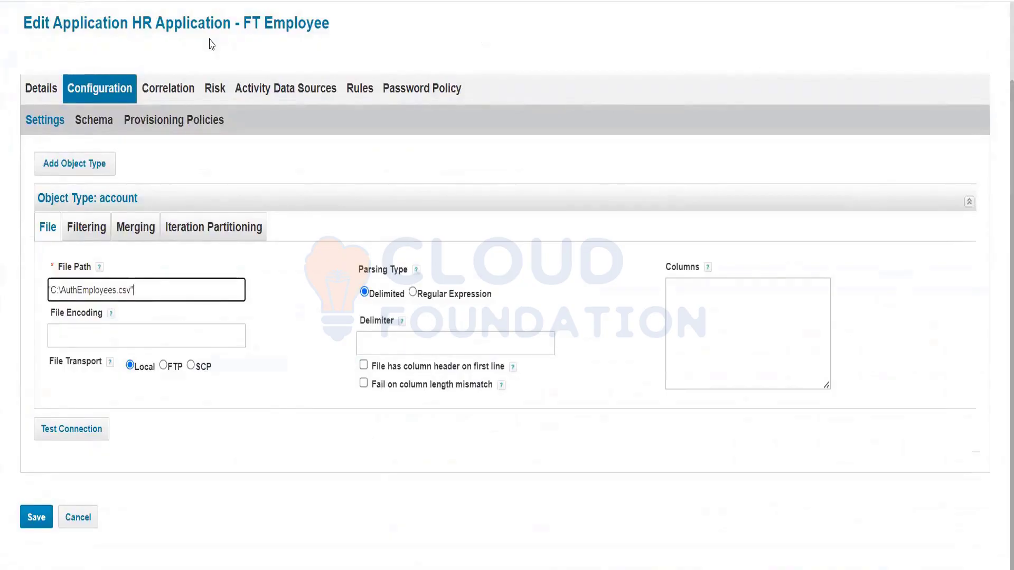
# Step: Switch to Notepad++, dismiss the update offer and look through the available file encodings
pyautogui.click(122, 215)
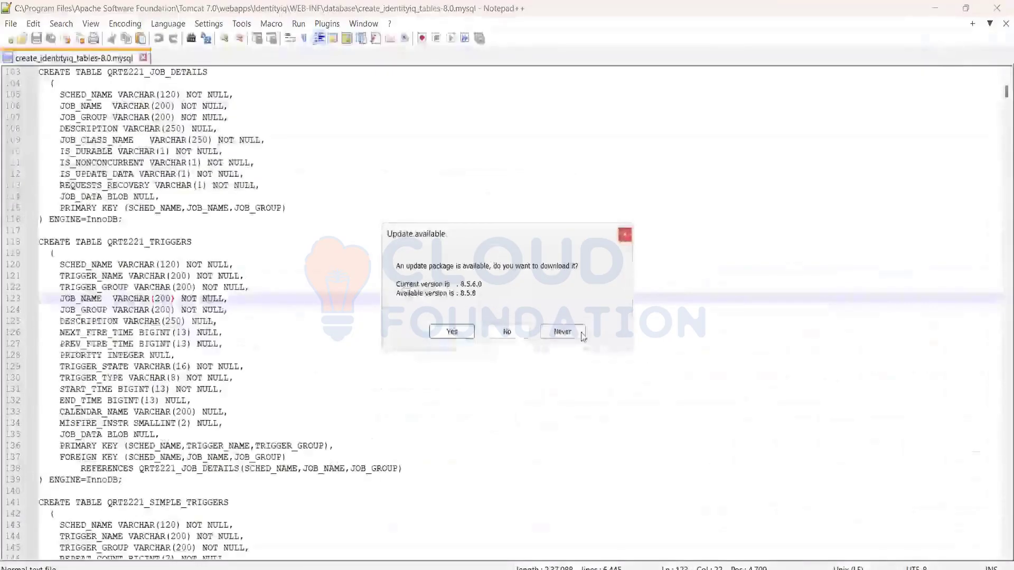
pyautogui.click(625, 235)
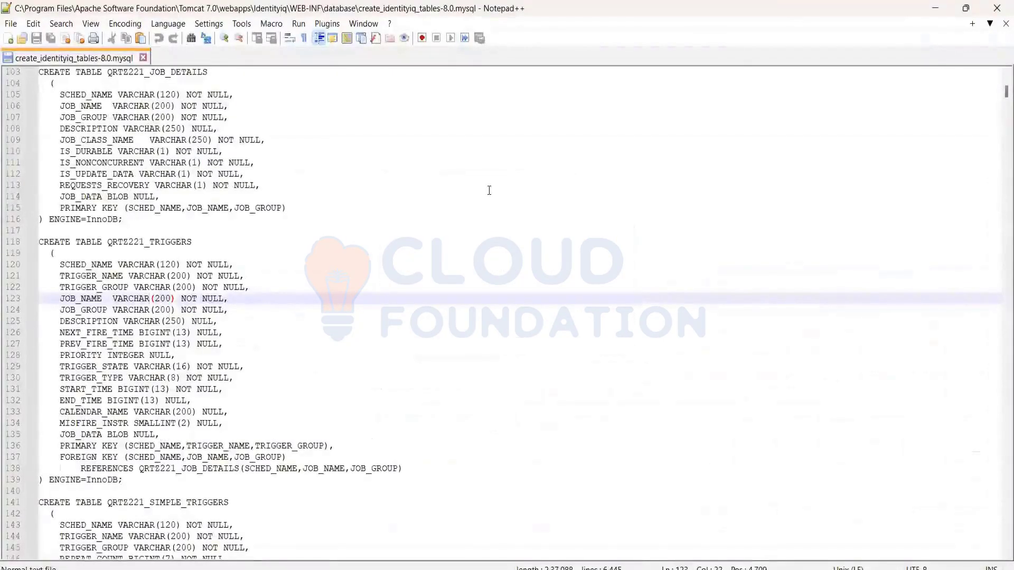
pyautogui.click(124, 25)
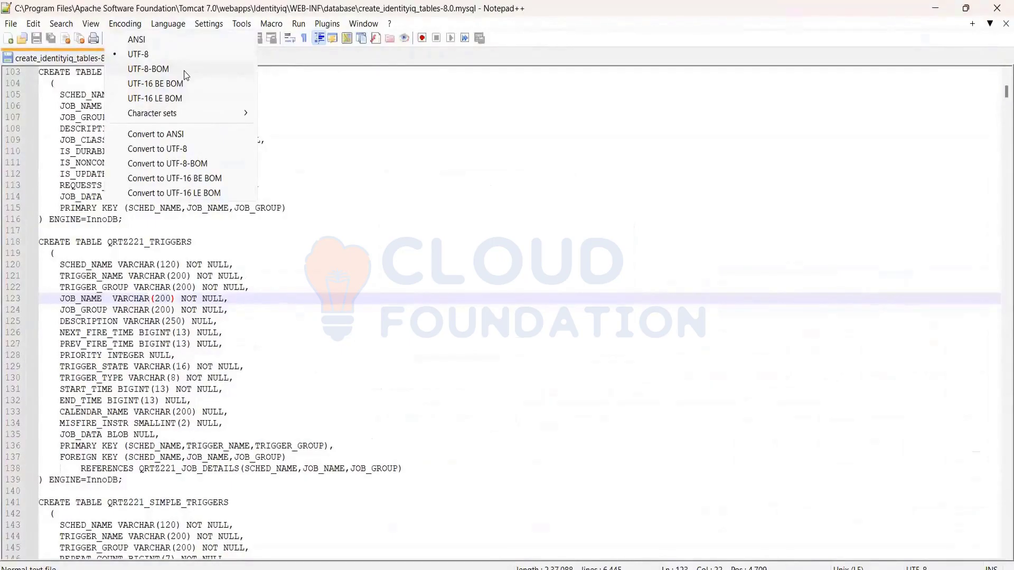
pyautogui.click(358, 153)
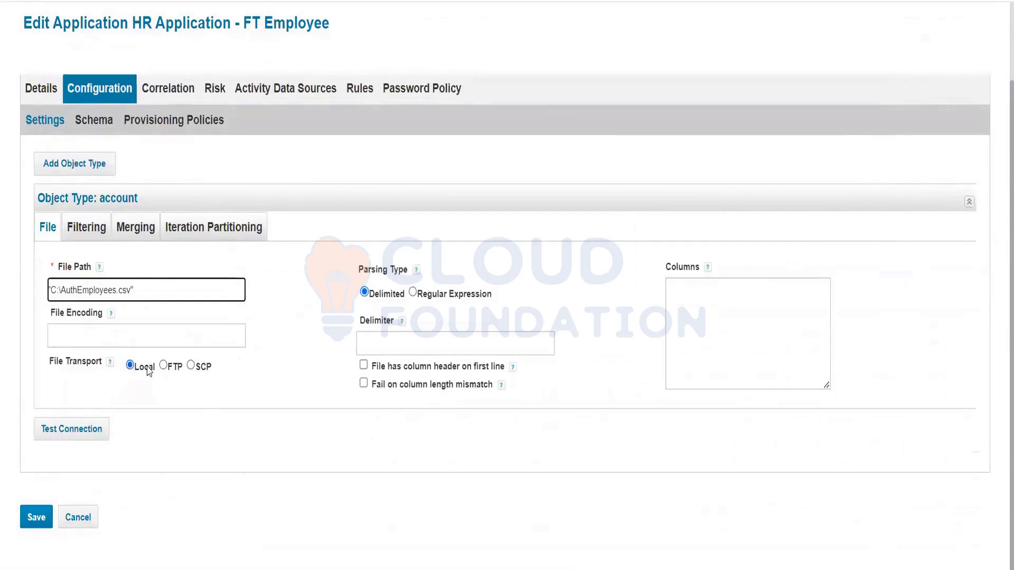
# Step: Examine the host, user and password fields of the FTP and SCP file transports, ending on Local
pyautogui.click(176, 367)
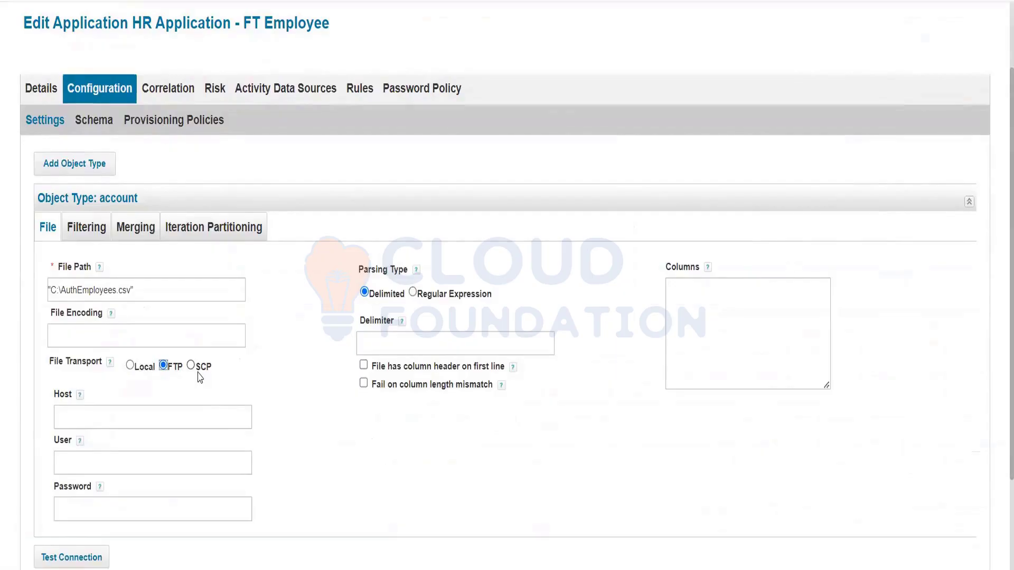
pyautogui.scroll(-2, 199, 377)
pyautogui.click(109, 331)
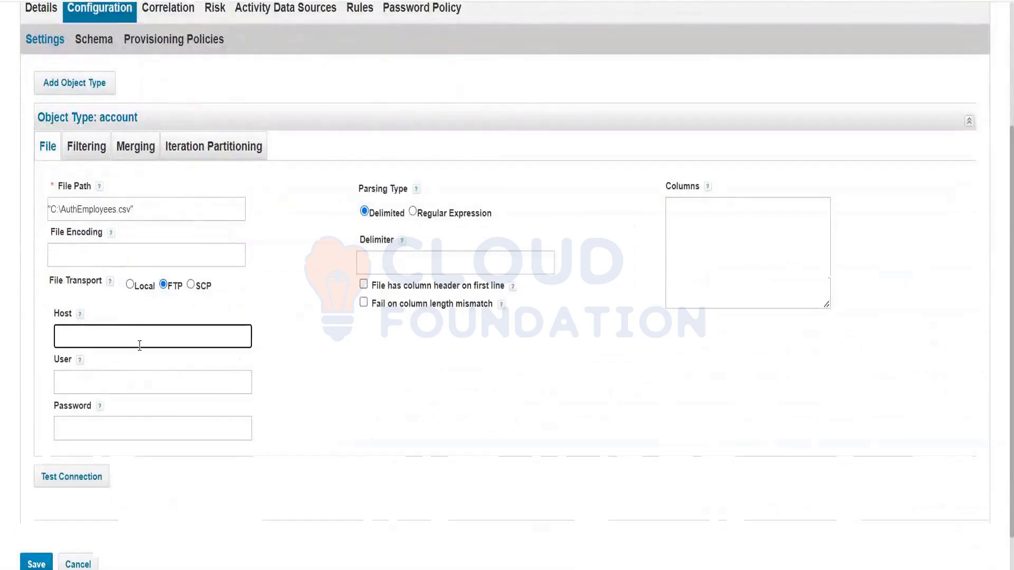
pyautogui.click(103, 387)
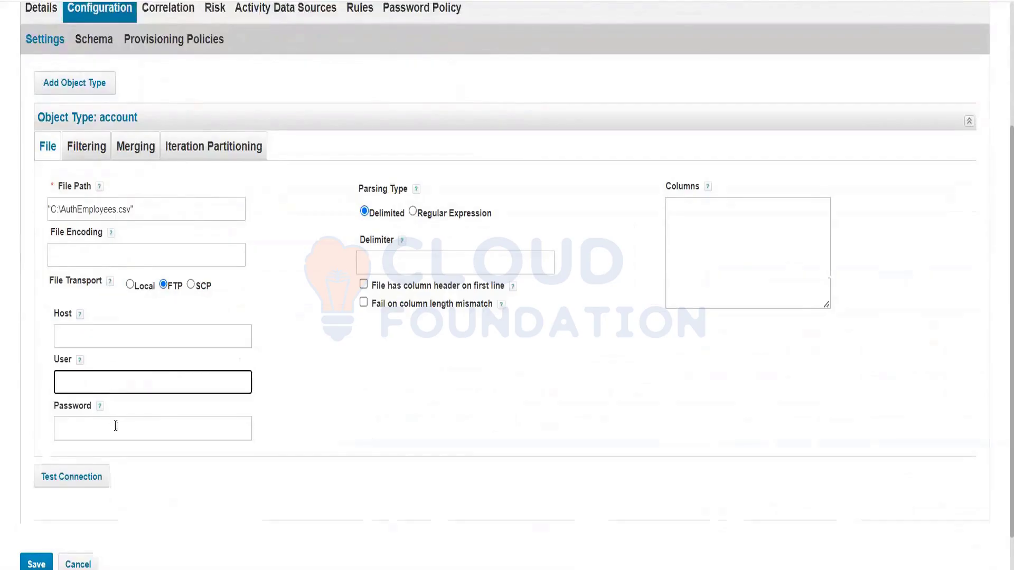
pyautogui.click(116, 426)
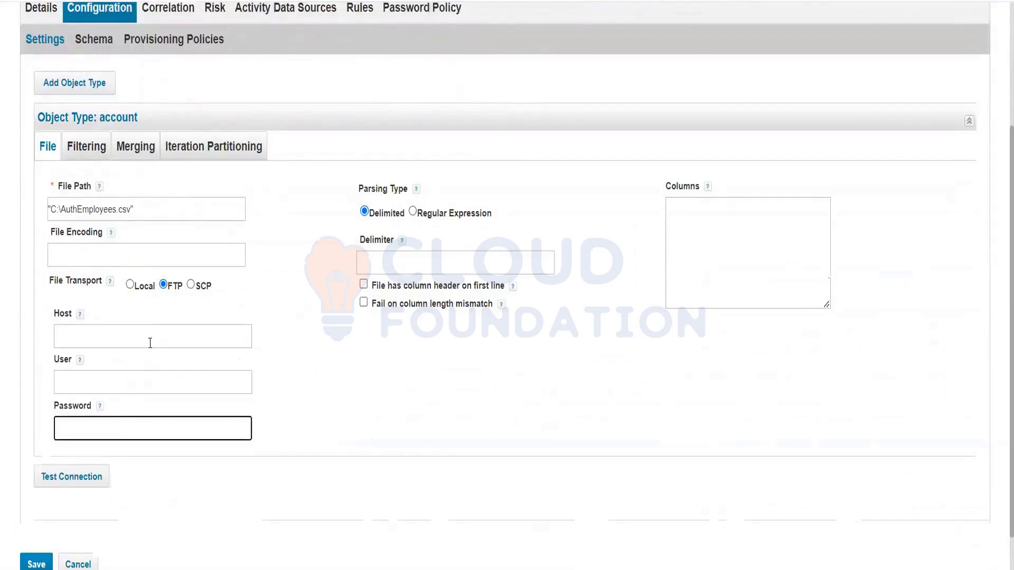
pyautogui.click(190, 284)
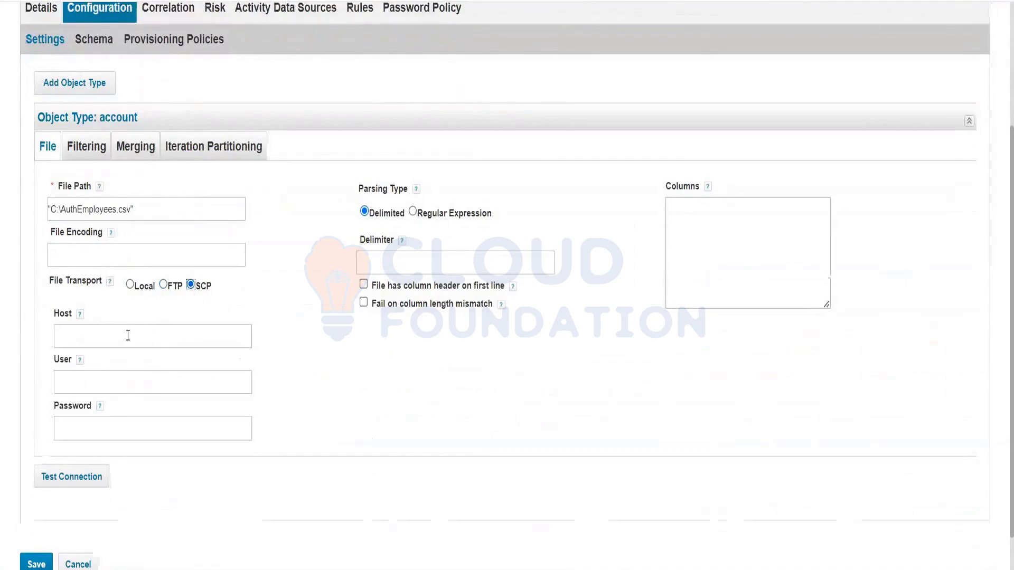
pyautogui.click(128, 336)
pyautogui.click(122, 383)
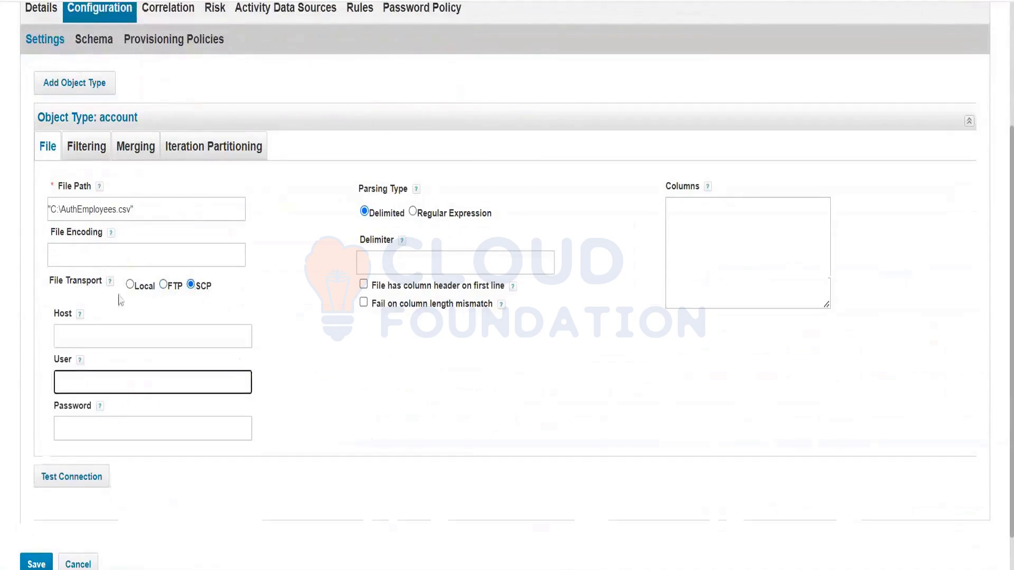
pyautogui.click(130, 285)
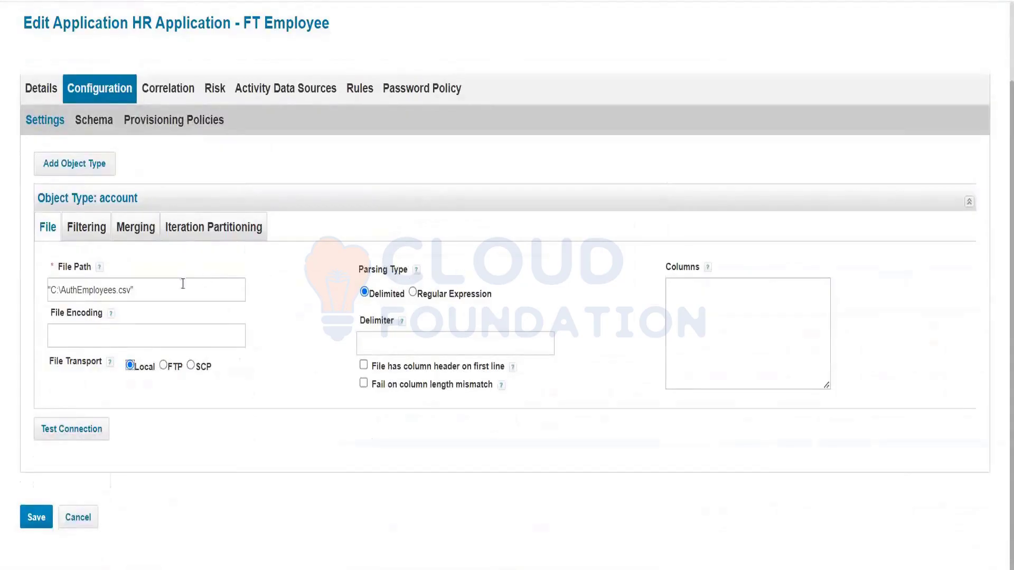
# Step: Switch to the AuthEmployees sheet in Excel and examine its header row and the employeeId, firstName and lastName columns
pyautogui.moveTo(133, 290); pyautogui.dragTo(63, 288)
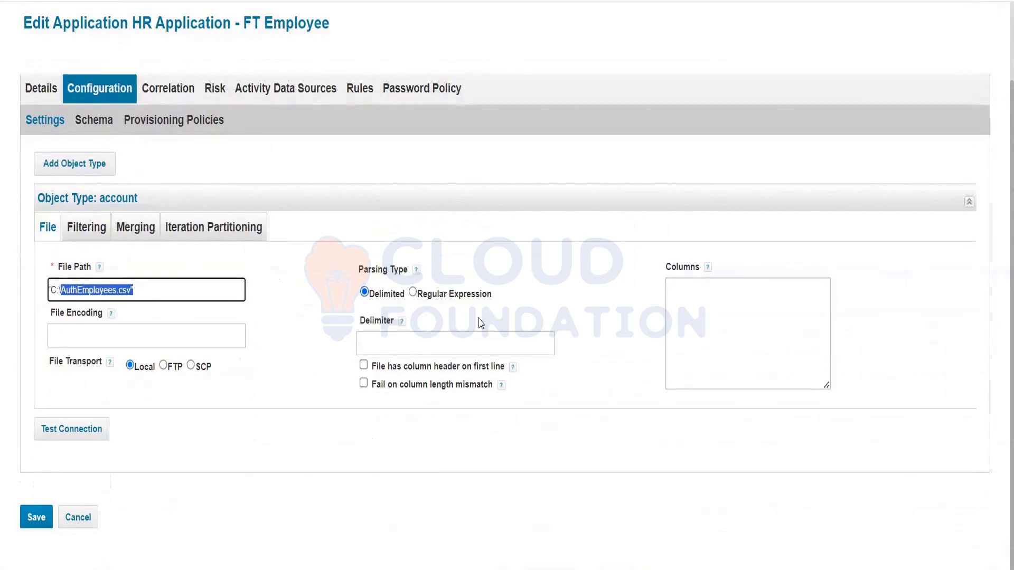
pyautogui.moveTo(576, 568)
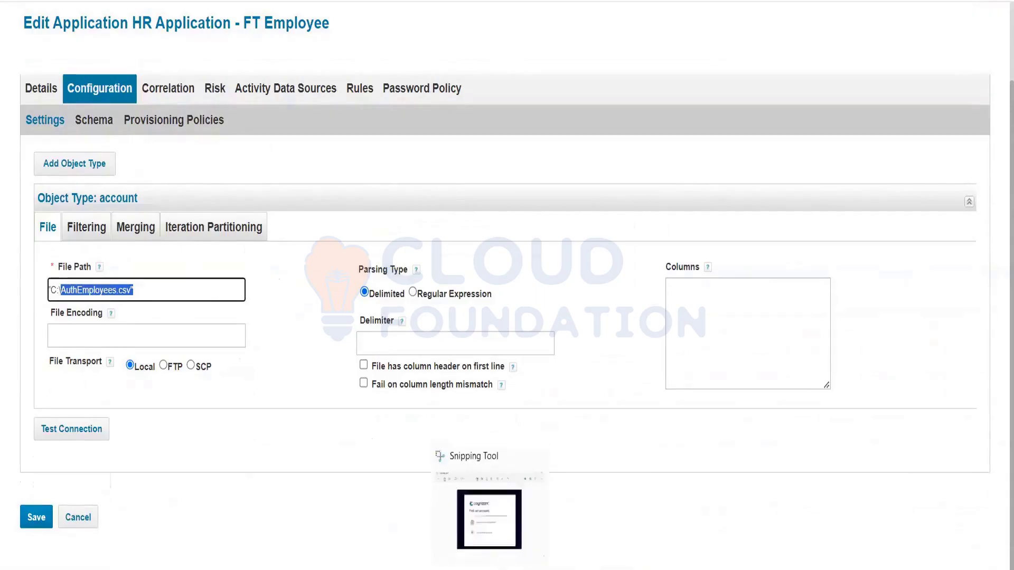
pyautogui.click(528, 567)
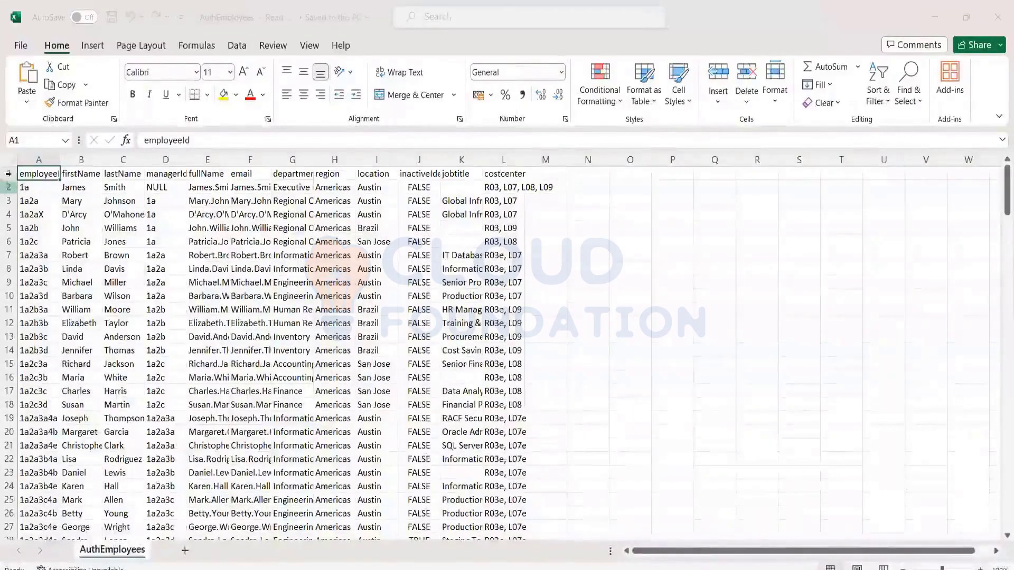
pyautogui.click(8, 187)
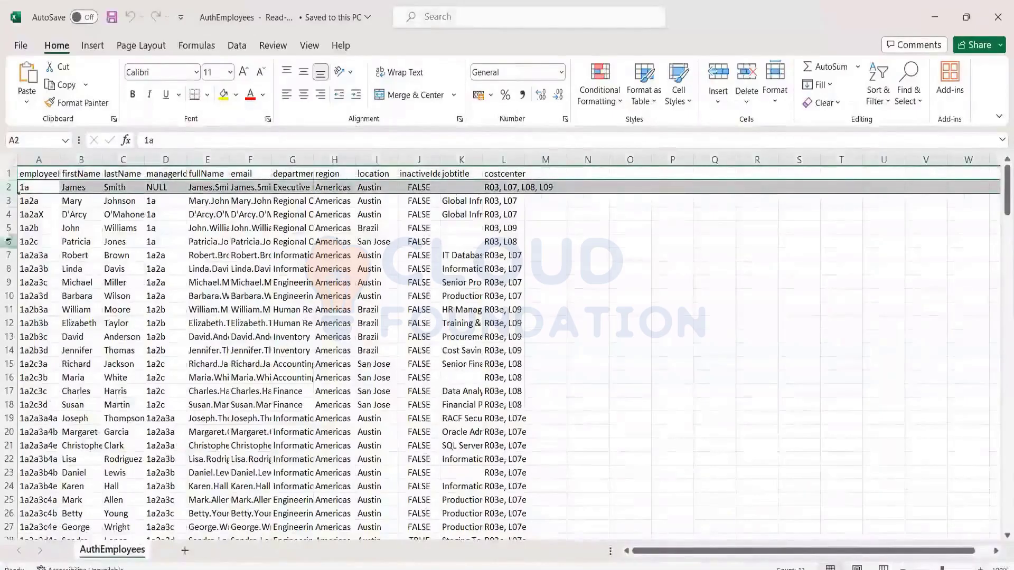
pyautogui.click(31, 174)
pyautogui.click(38, 160)
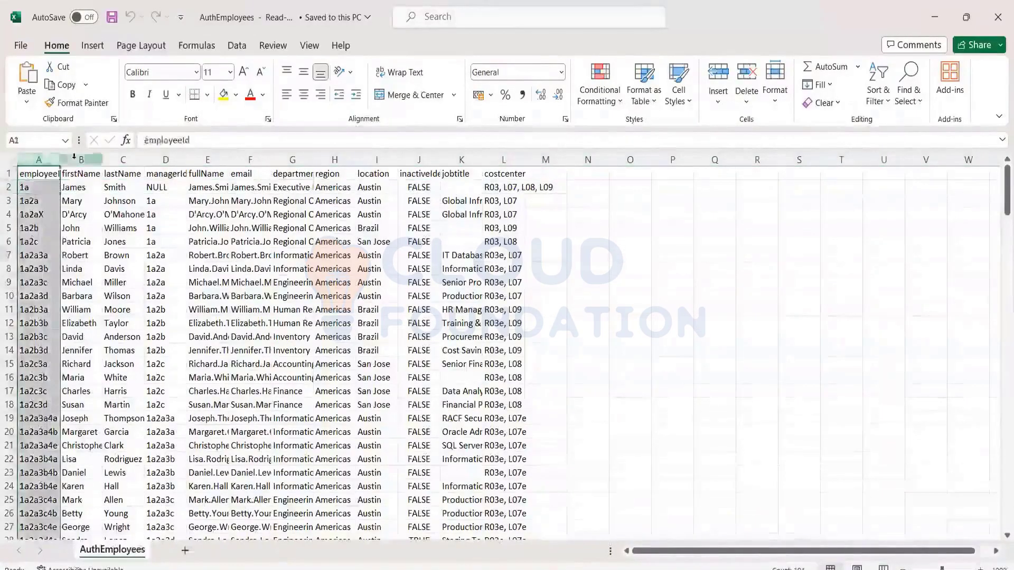
pyautogui.click(80, 160)
pyautogui.click(126, 158)
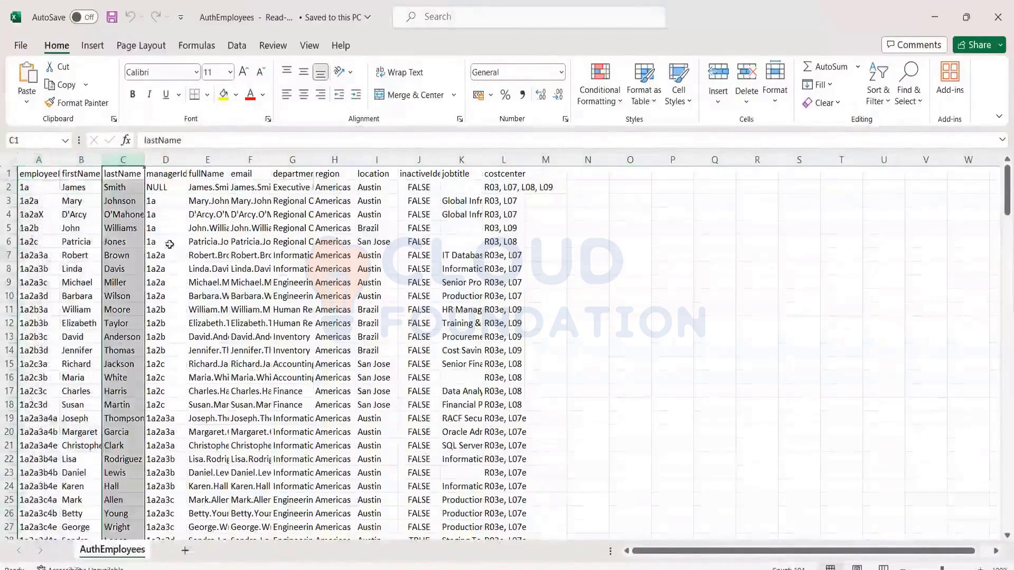
pyautogui.click(214, 257)
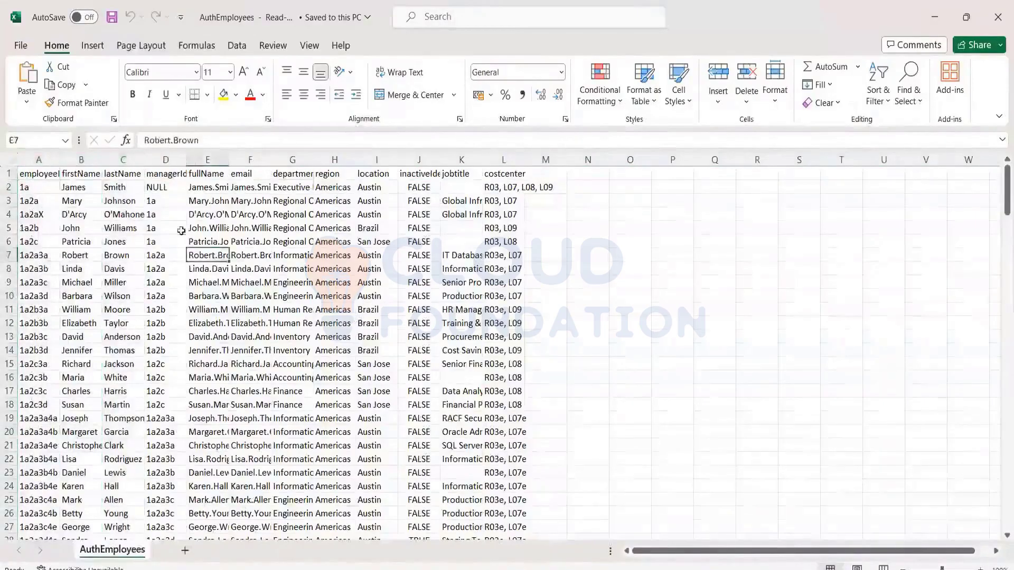
pyautogui.click(40, 159)
pyautogui.click(72, 157)
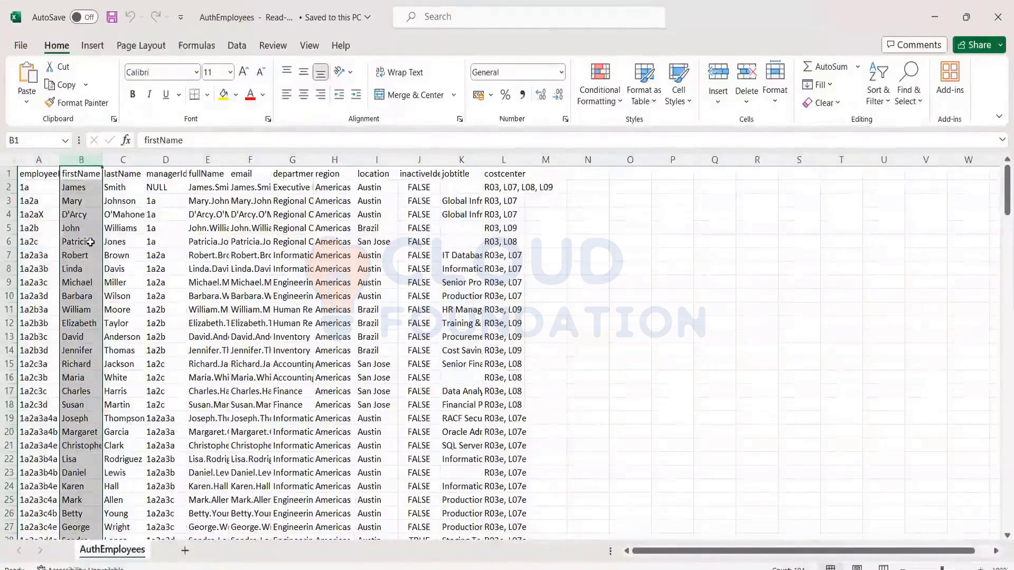
pyautogui.click(39, 159)
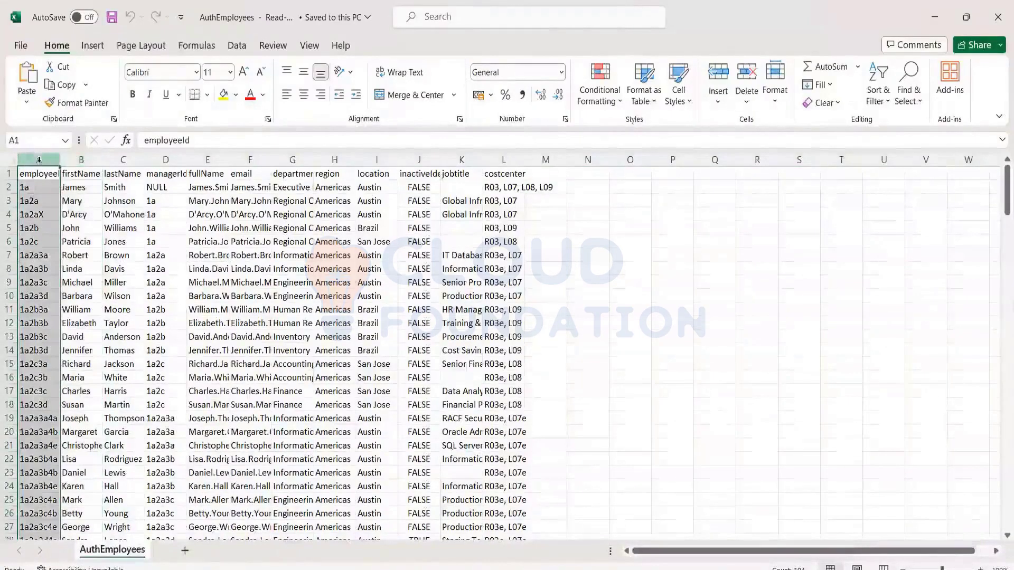
pyautogui.click(65, 159)
pyautogui.click(123, 160)
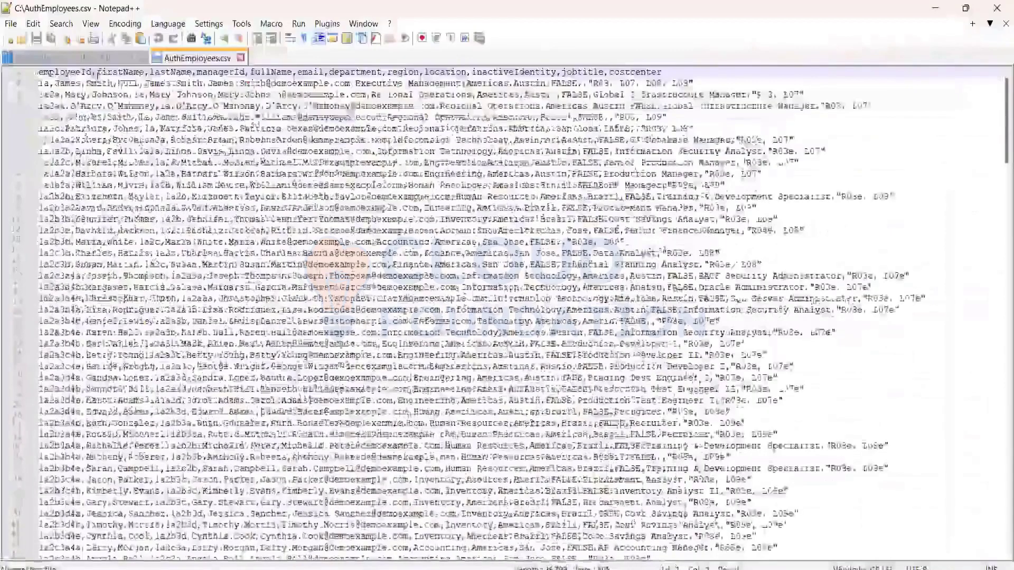
# Step: Check in Notepad++ which character separates the header fields of AuthEmployees.csv
pyautogui.moveTo(91, 72); pyautogui.dragTo(144, 72)
pyautogui.doubleClick(97, 72)
pyautogui.click(96, 73)
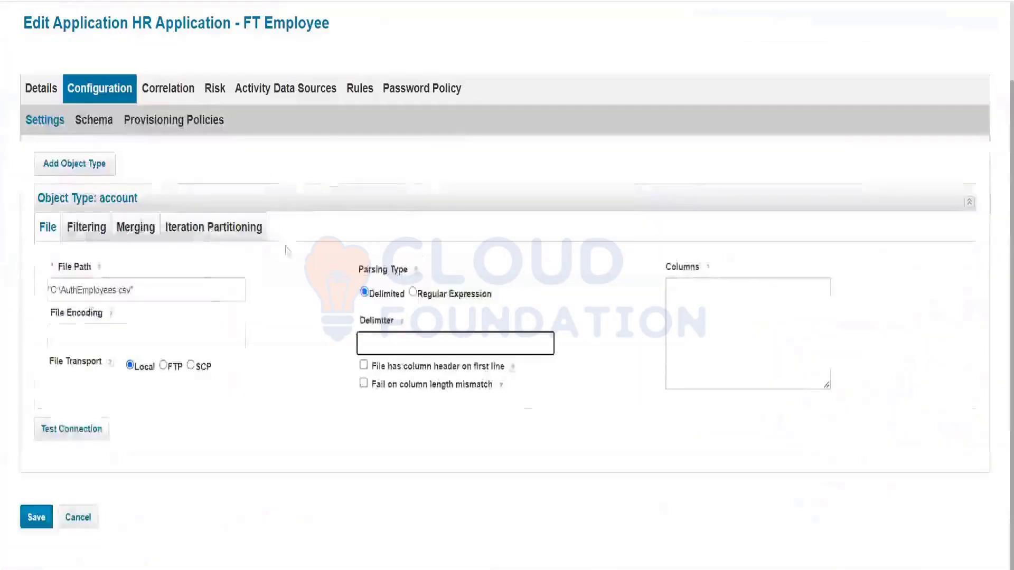
# Step: Set the delimiter to a comma and enable File has column header on first line, checking the header row in Excel
pyautogui.click(374, 342)
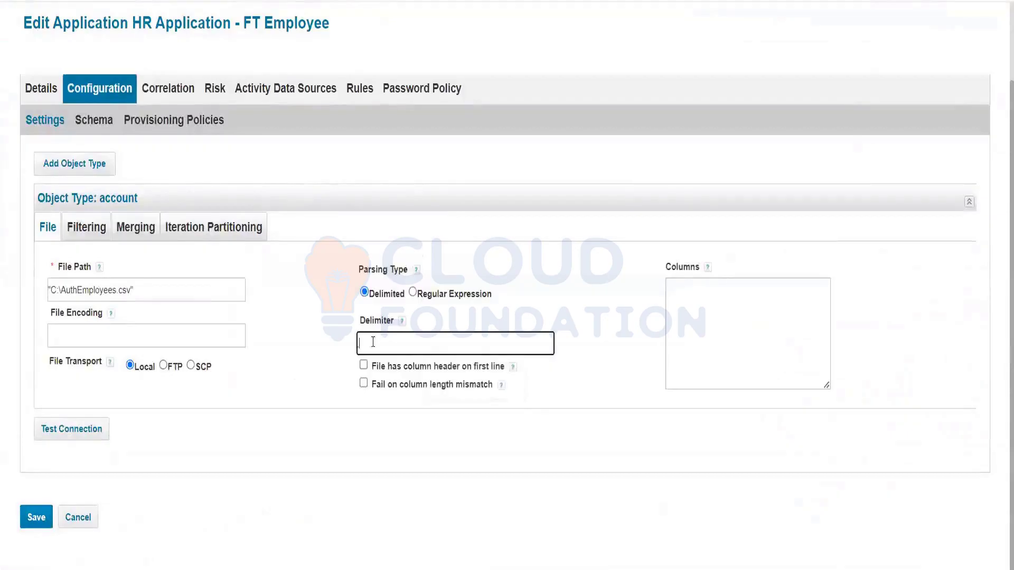
pyautogui.moveTo(376, 365); pyautogui.dragTo(480, 363)
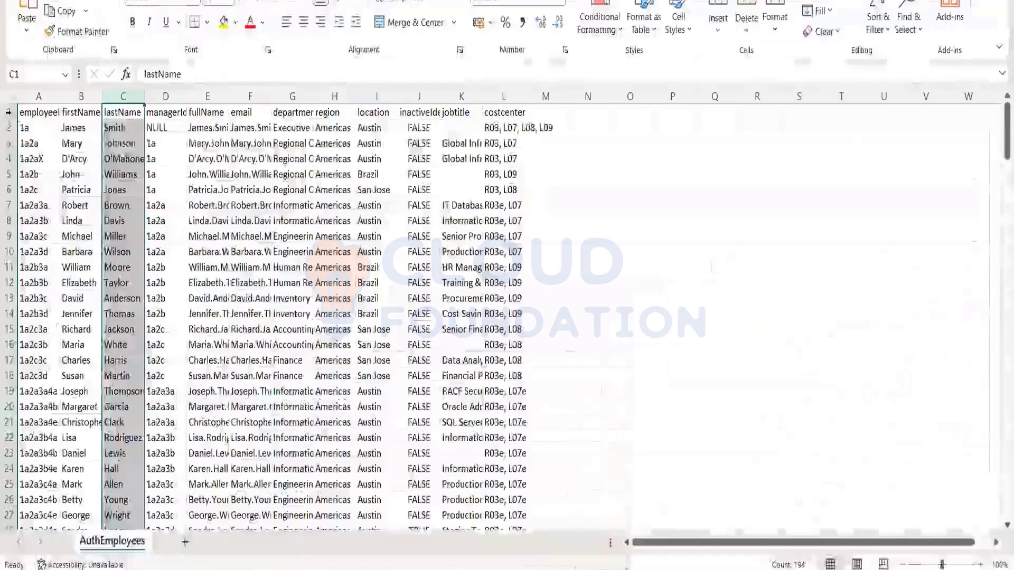
pyautogui.click(8, 112)
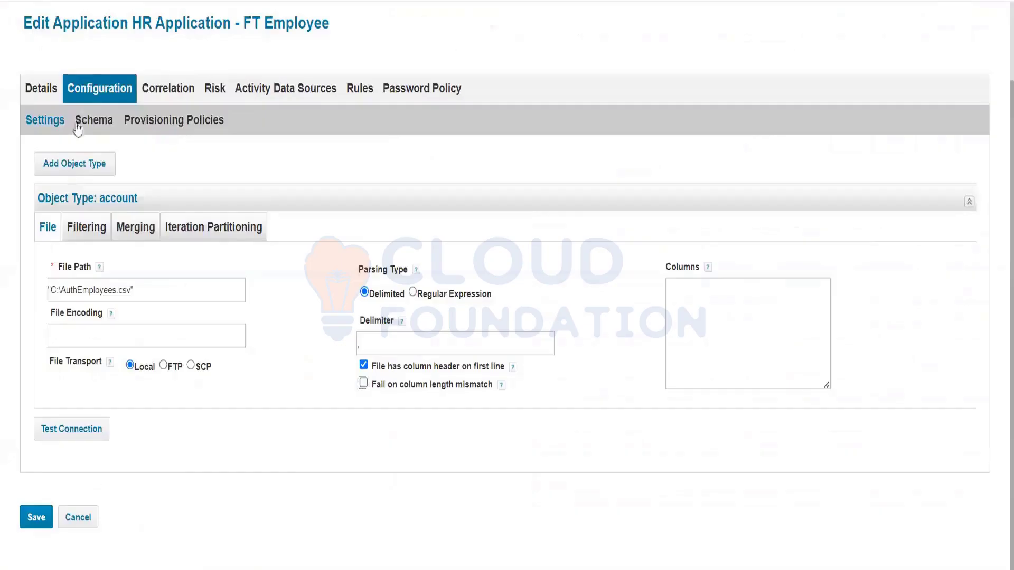
# Step: Glance at the account schema, test the connection from the HR application's settings and read the resulting message
pyautogui.click(78, 127)
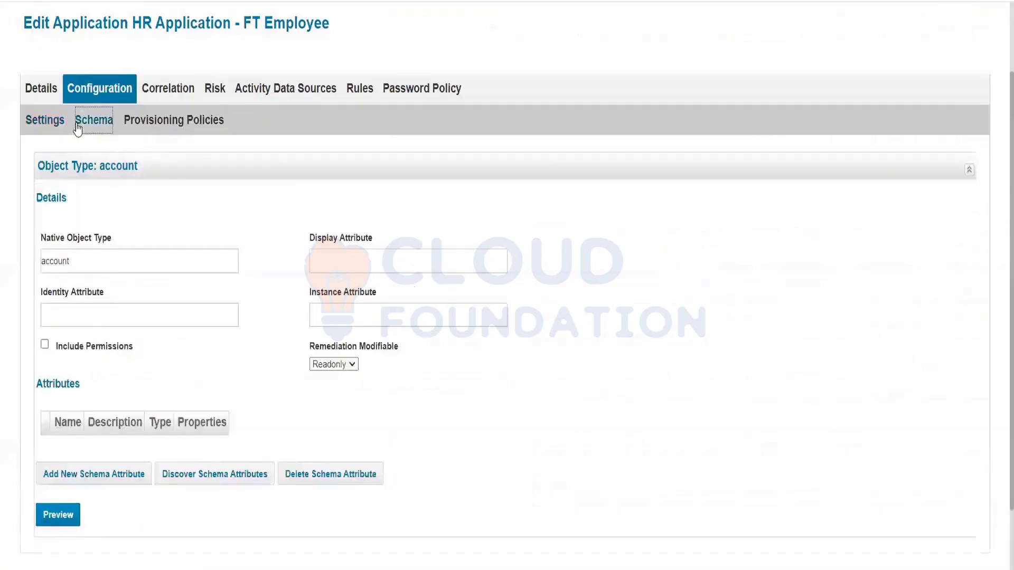
pyautogui.click(54, 120)
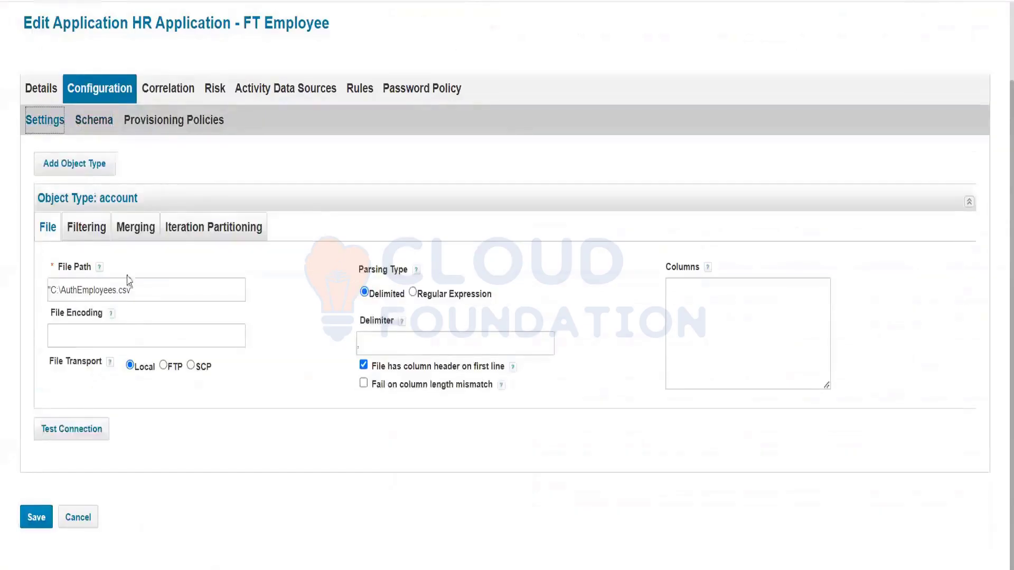
pyautogui.click(72, 430)
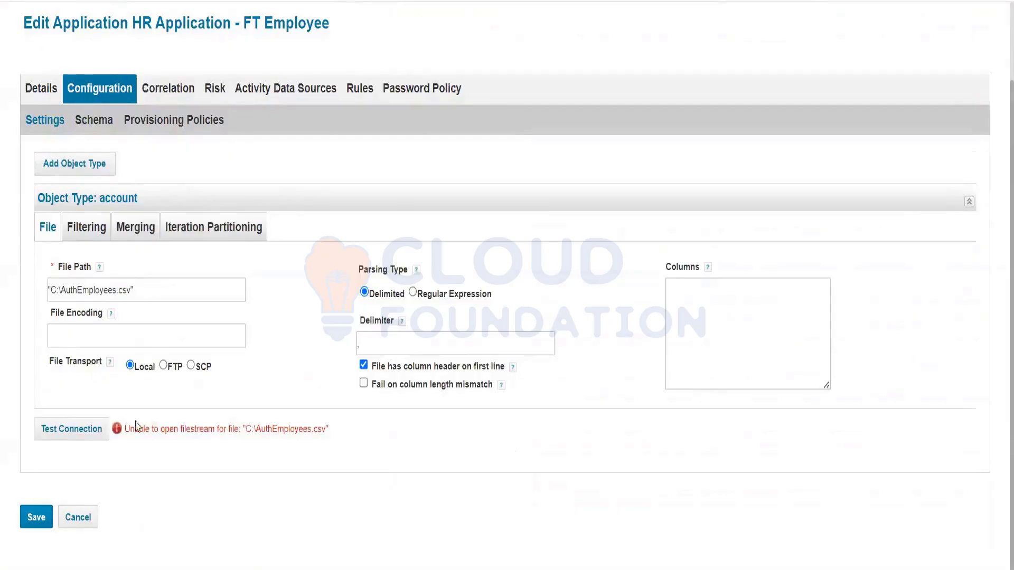
pyautogui.moveTo(130, 429); pyautogui.dragTo(388, 438)
pyautogui.click(388, 438)
pyautogui.moveTo(209, 428); pyautogui.dragTo(325, 420)
pyautogui.click(324, 421)
pyautogui.click(80, 436)
# Step: Remove the quotation marks so the file path is C:\AuthEmployees.csv, and test the connection again
pyautogui.click(156, 282)
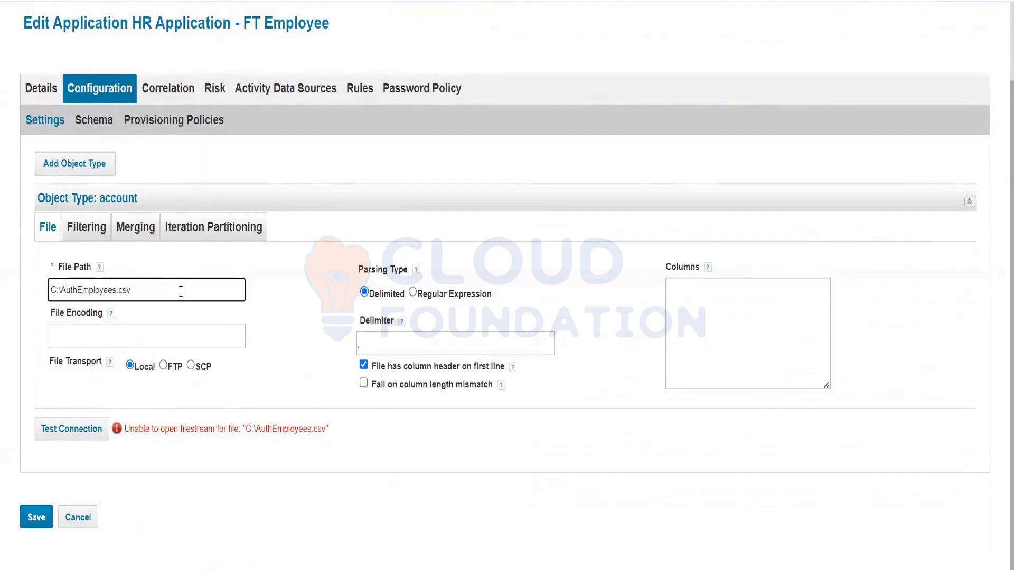
pyautogui.press('Delete')
pyautogui.click(99, 428)
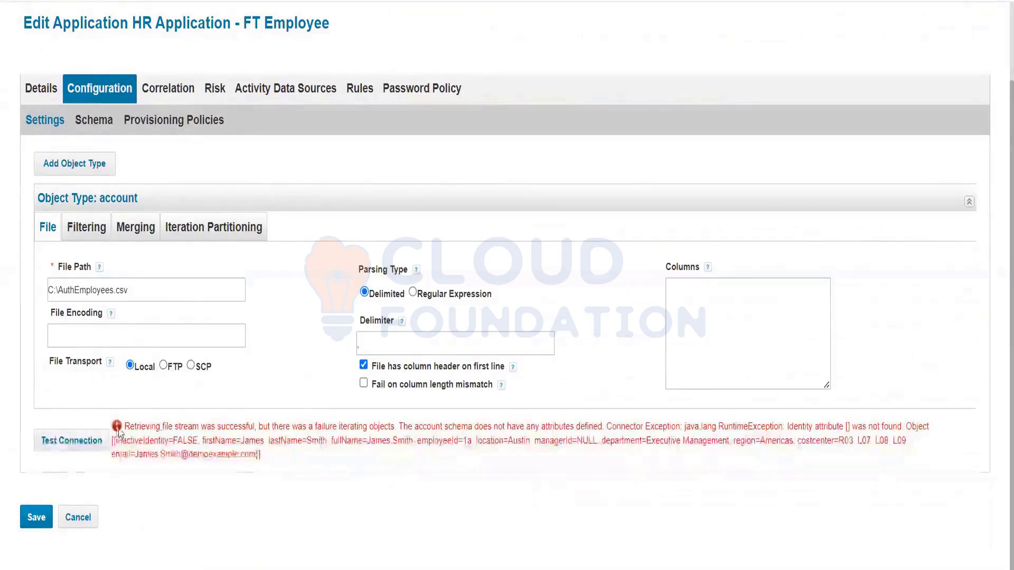
pyautogui.moveTo(123, 427); pyautogui.dragTo(248, 426)
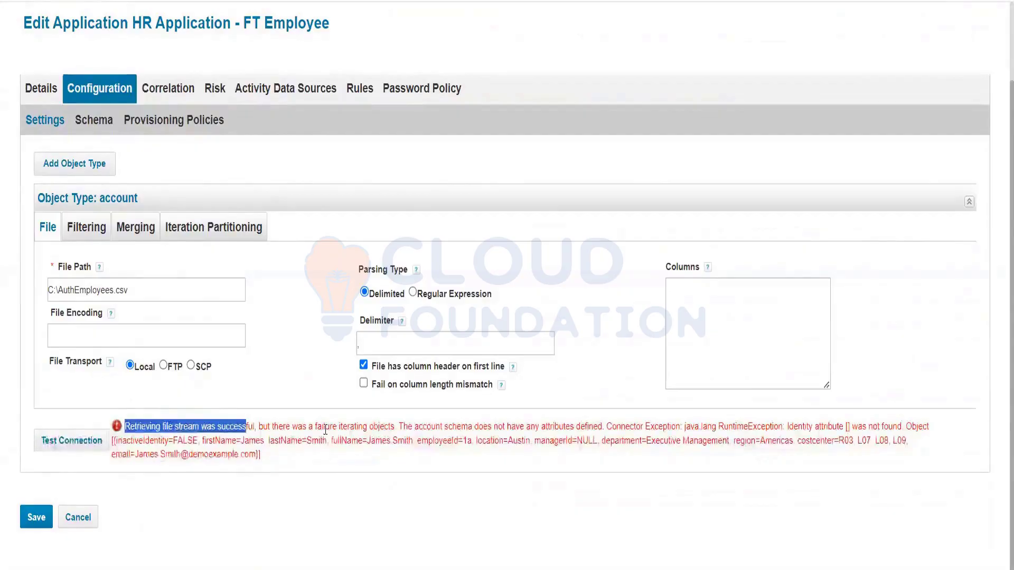